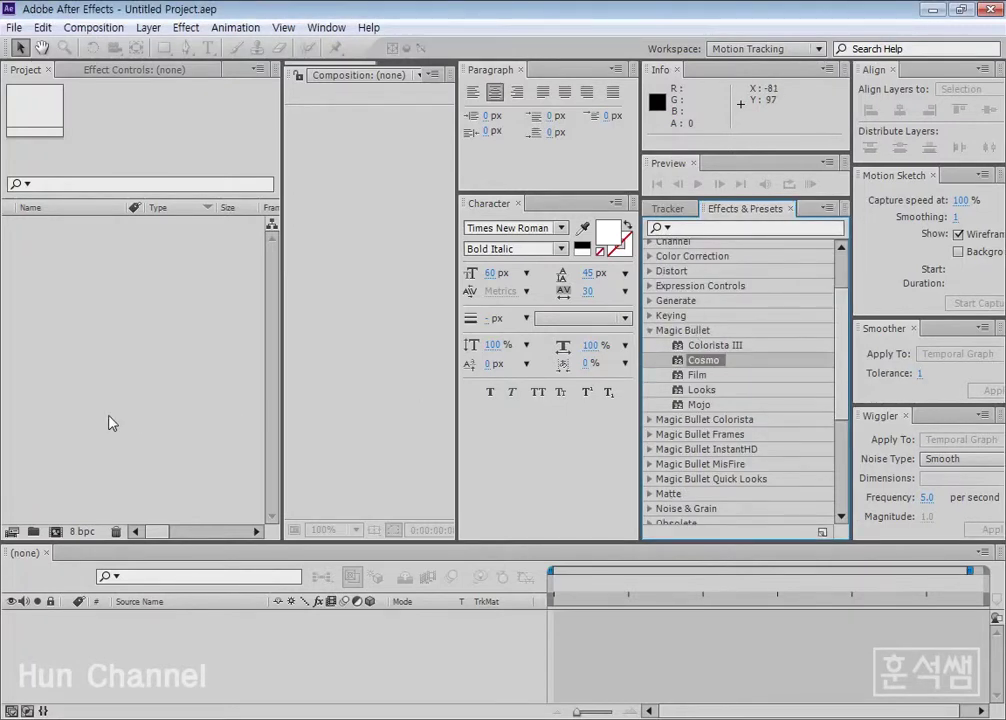
# Import the four portraits 모델10.jpg, 모델11.jpg, 모델12.jpg and 모델13.jpg into the Project panel.
pyautogui.click(110, 422)
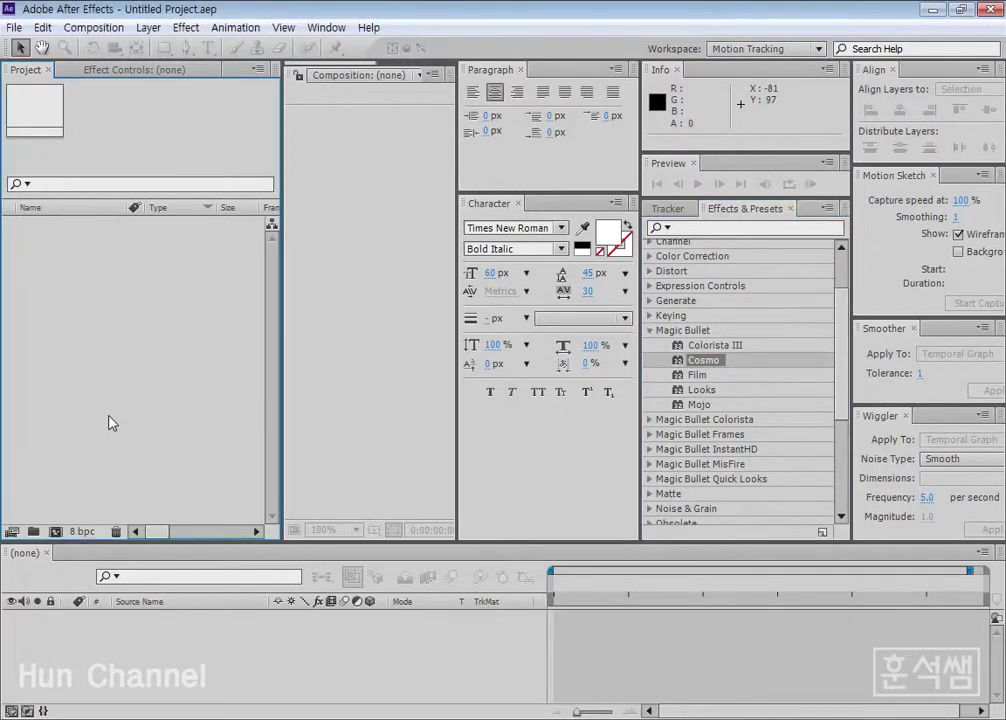
pyautogui.doubleClick(110, 422)
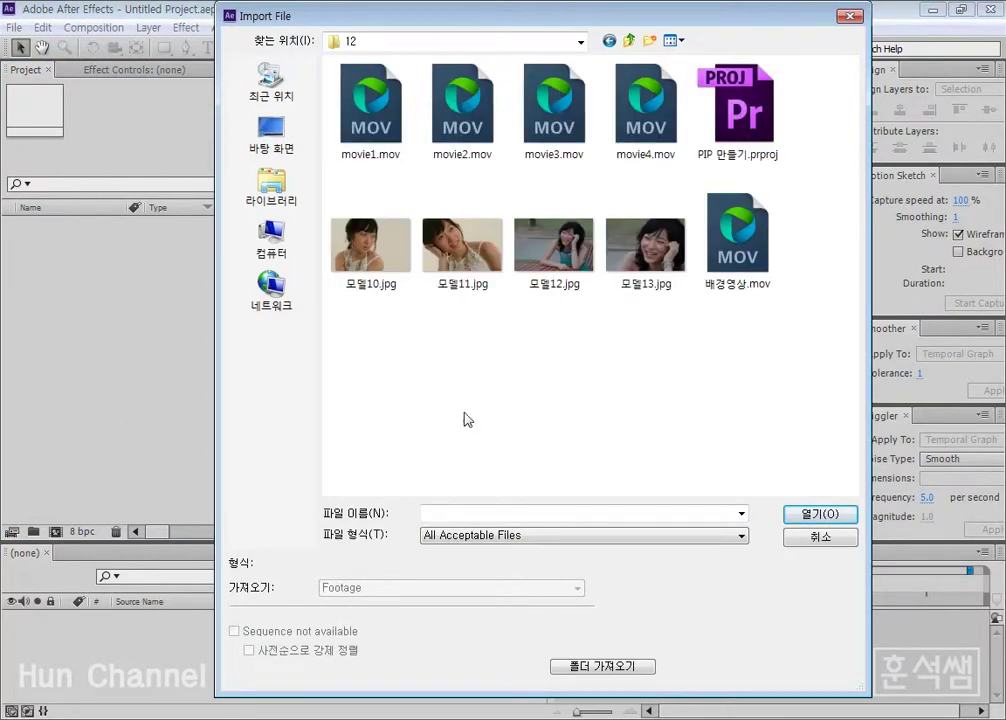
pyautogui.moveTo(350, 338); pyautogui.dragTo(661, 232)
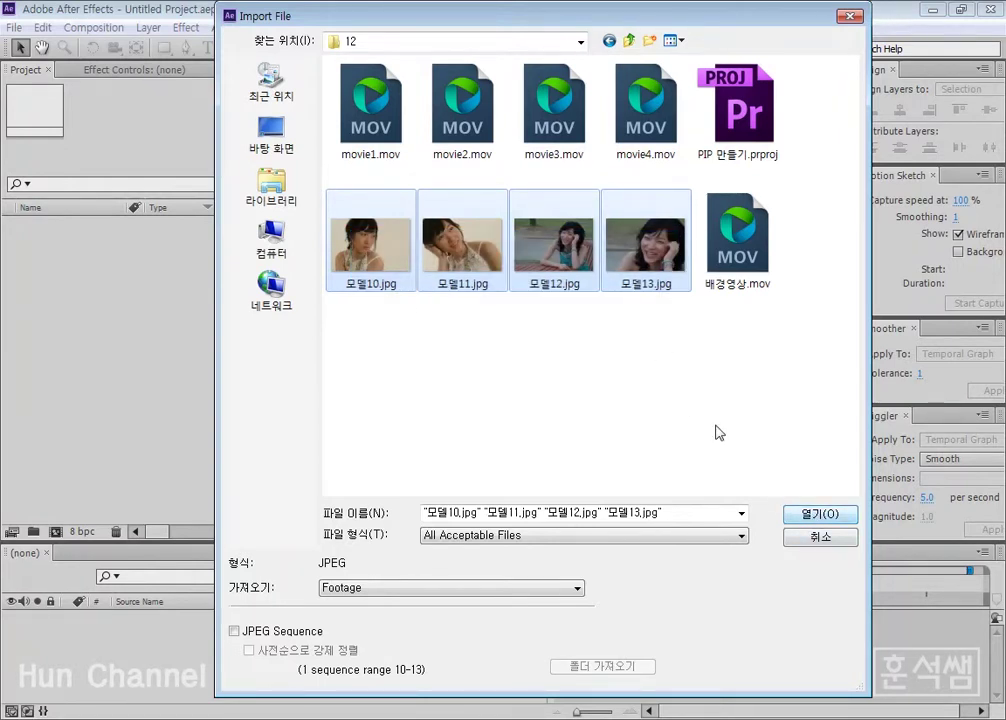
pyautogui.moveTo(680, 267)
pyautogui.click(822, 514)
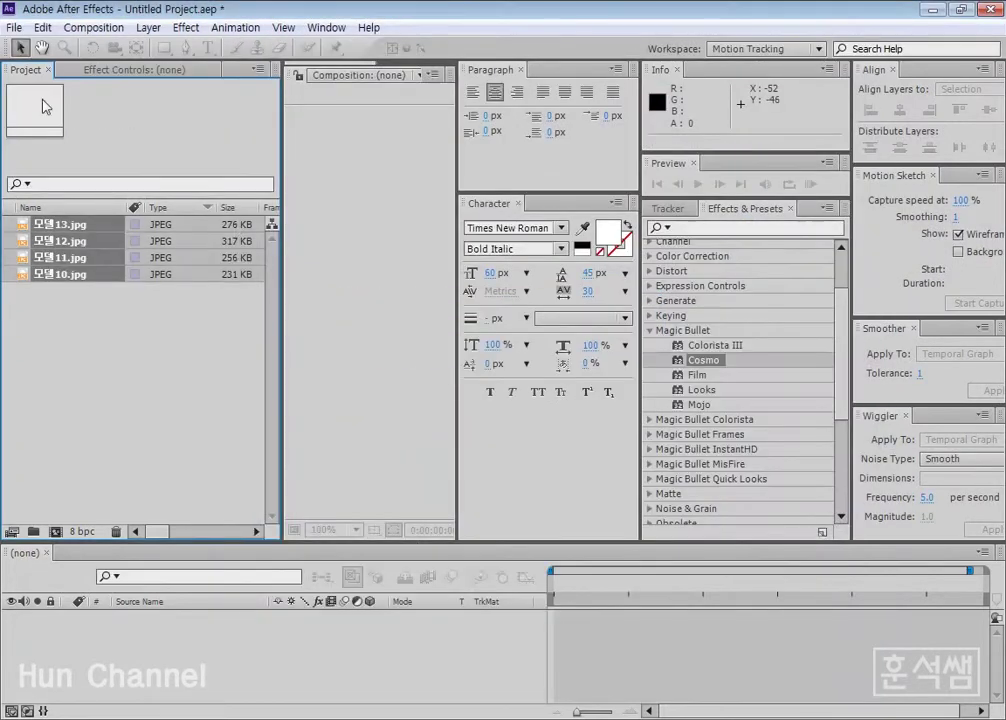
pyautogui.click(70, 271)
# Create a new composition named 모델11 from 모델11.jpg.
pyautogui.click(68, 260)
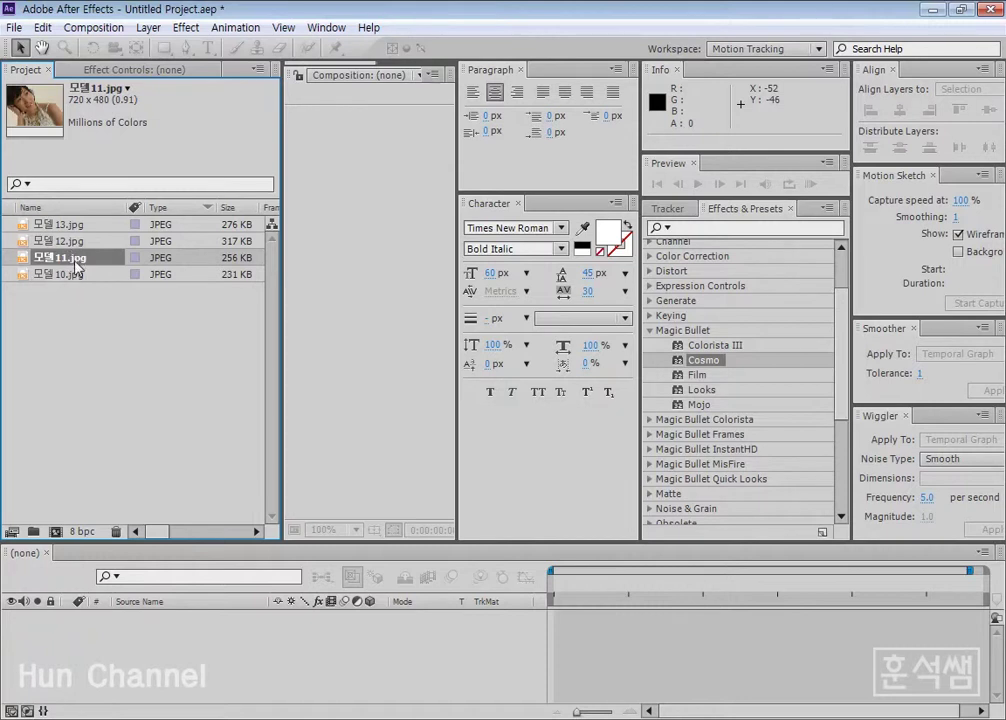
pyautogui.rightClick(75, 261)
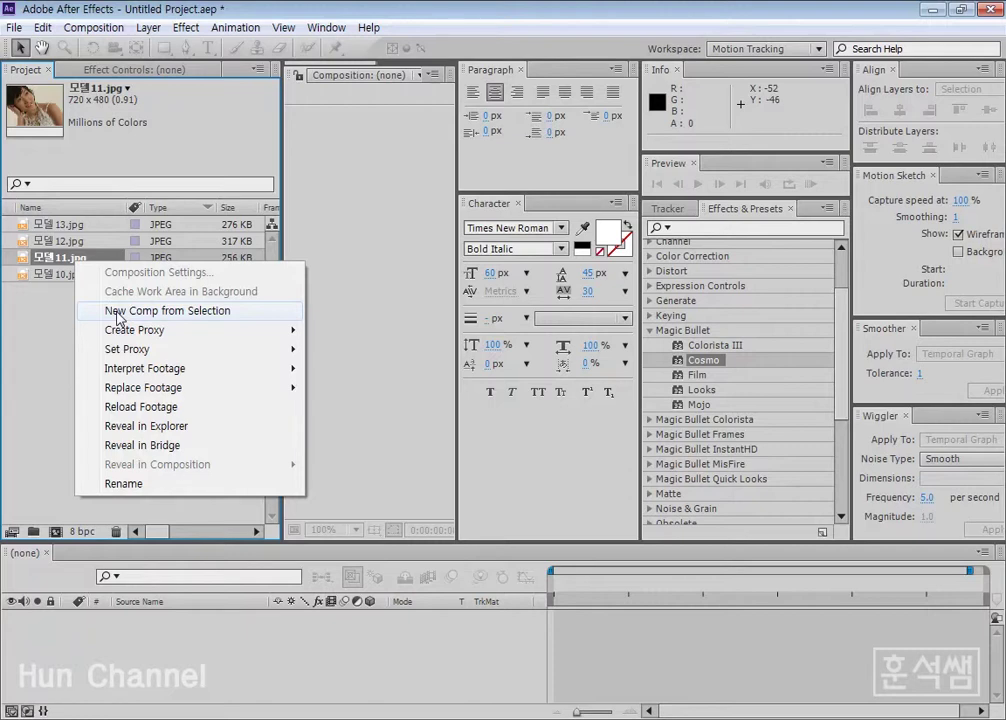
pyautogui.click(118, 312)
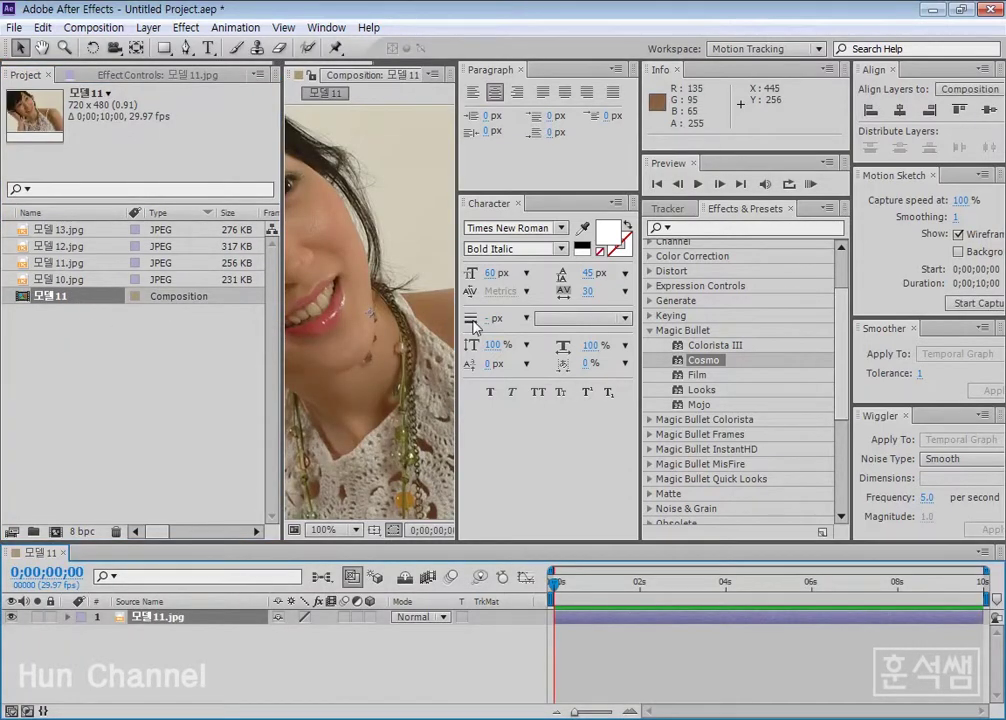
# Widen the viewer and effects list, then apply Magic Bullet Cosmo to the 모델11 layer.
pyautogui.moveTo(457, 300); pyautogui.dragTo(650, 300)
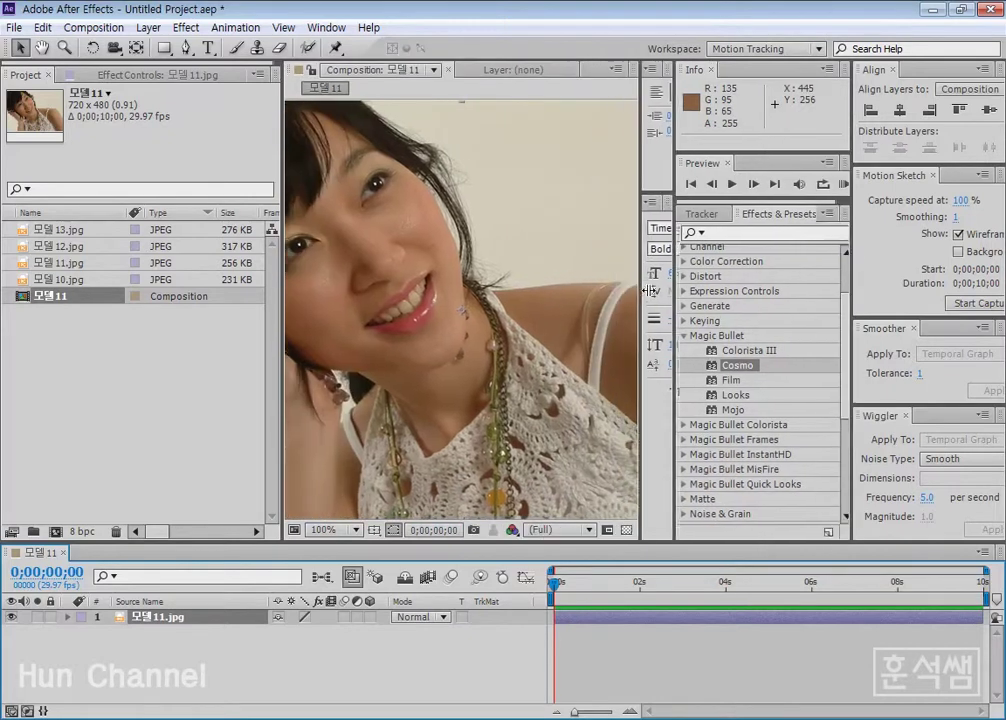
pyautogui.moveTo(285, 311); pyautogui.dragTo(103, 300)
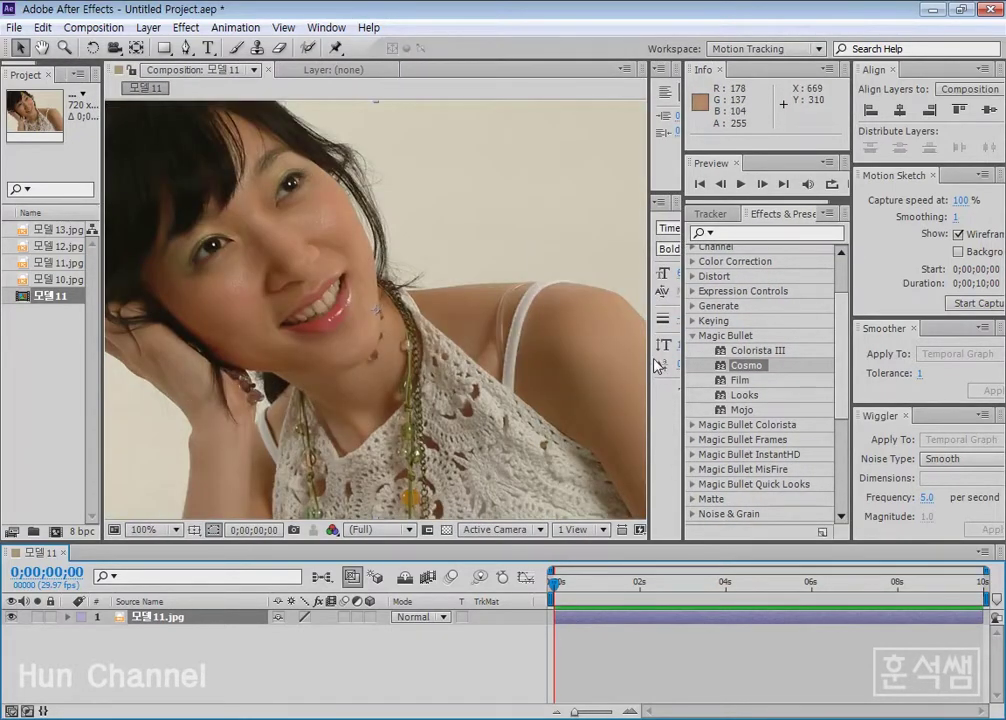
pyautogui.moveTo(654, 343); pyautogui.dragTo(697, 345)
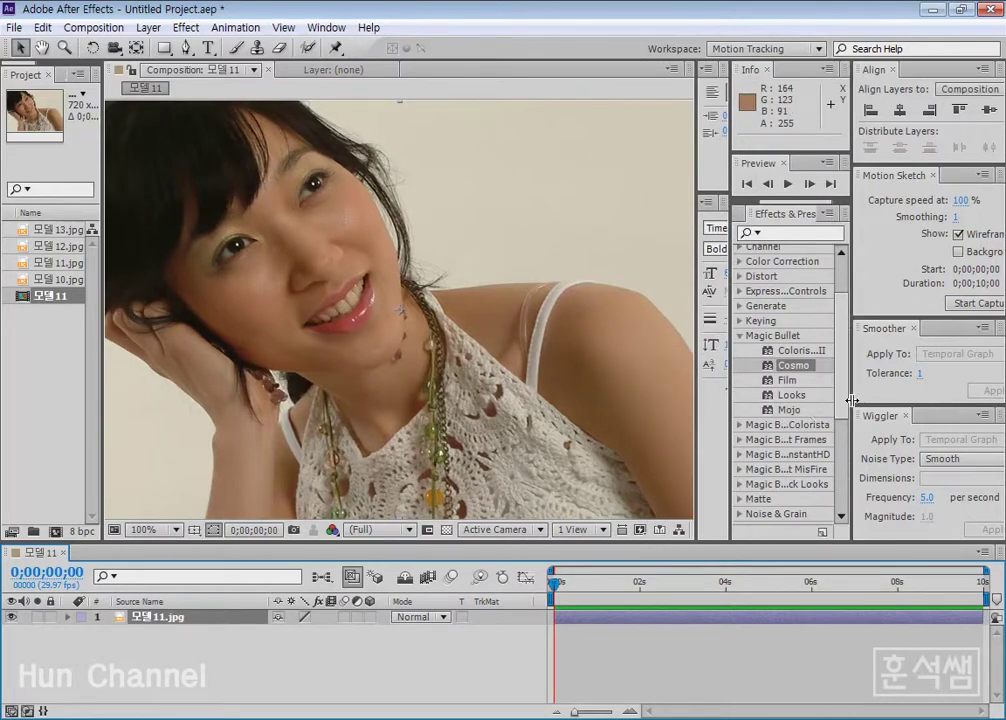
pyautogui.moveTo(852, 375); pyautogui.dragTo(970, 375)
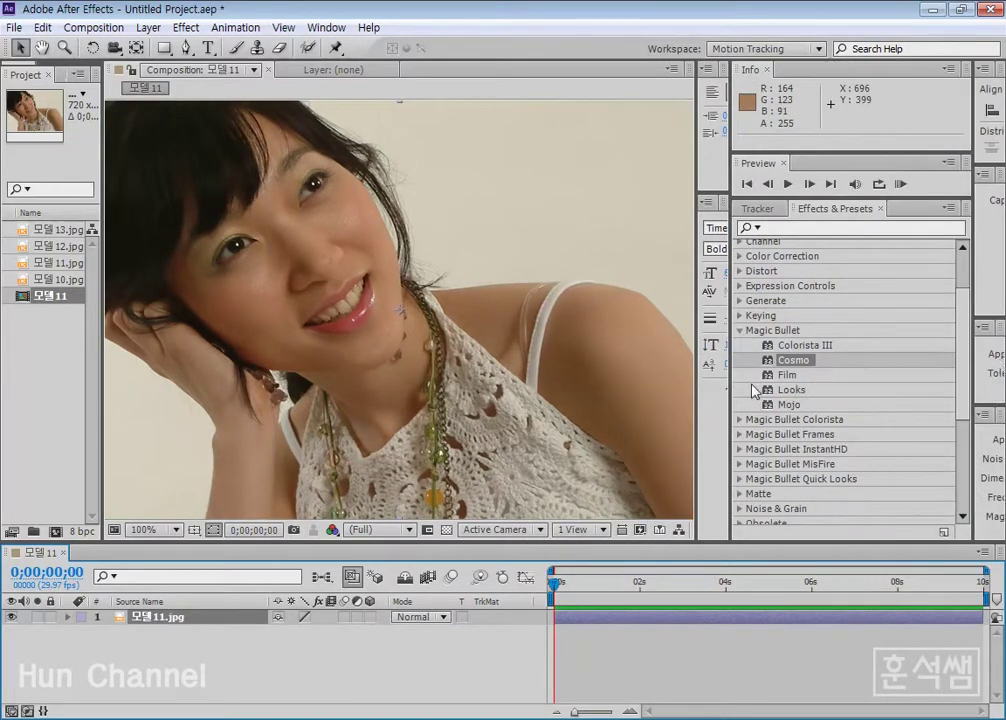
pyautogui.moveTo(822, 360); pyautogui.dragTo(588, 371)
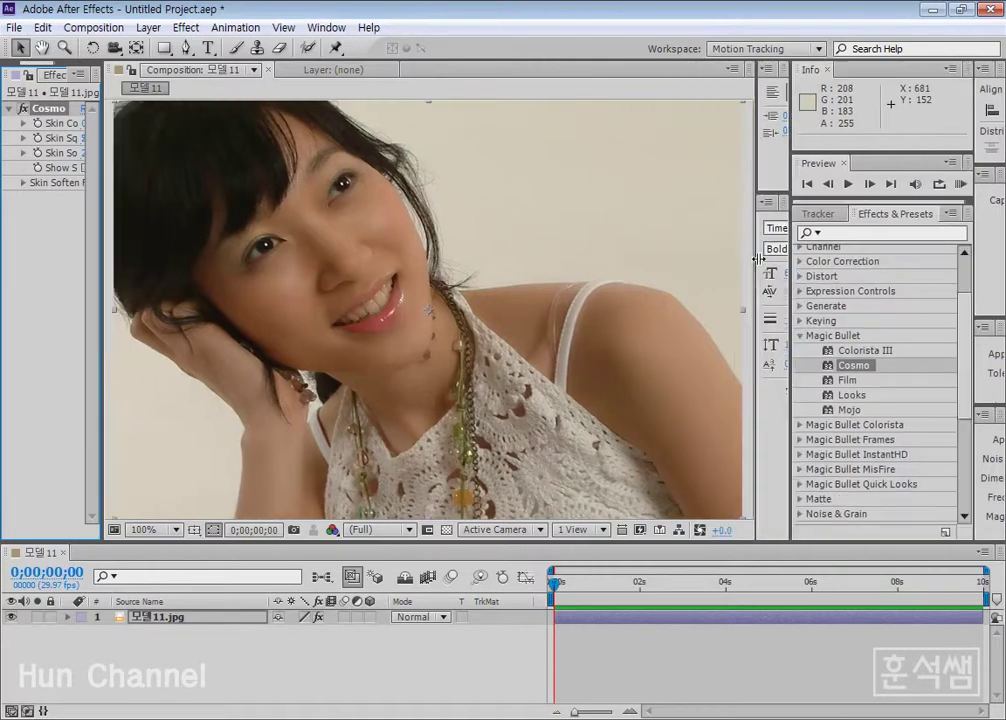
# Enlarge the Composition and Effect Controls panels to show Cosmo's default Skin Color, Squeeze and Soften.
pyautogui.moveTo(703, 265); pyautogui.dragTo(791, 265)
pyautogui.moveTo(98, 245); pyautogui.dragTo(228, 245)
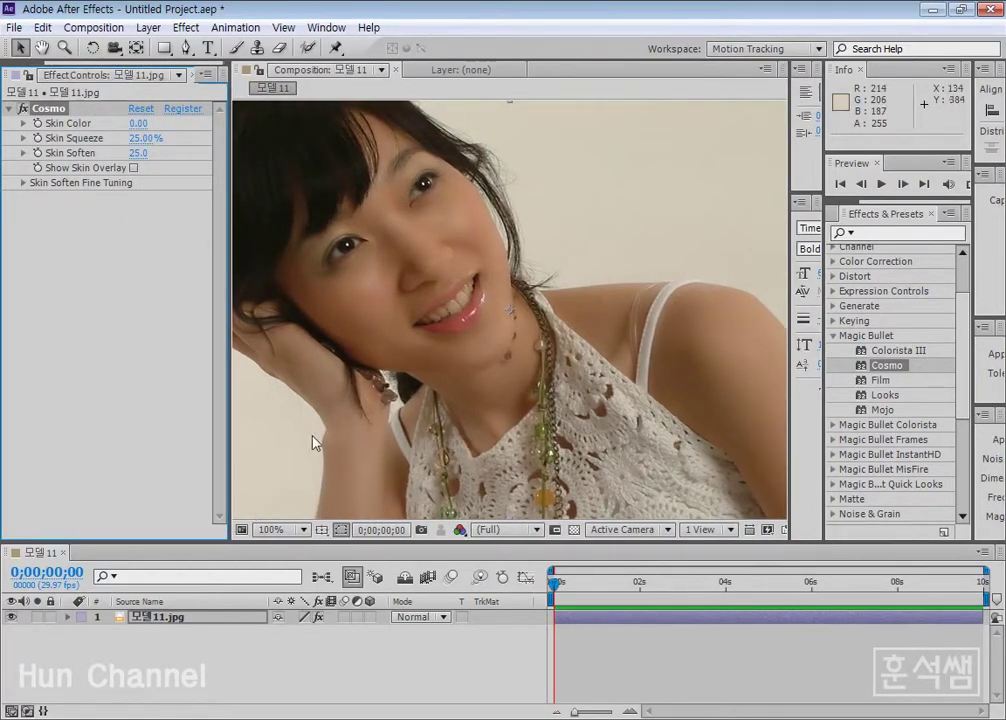
pyautogui.moveTo(310, 540); pyautogui.dragTo(310, 557)
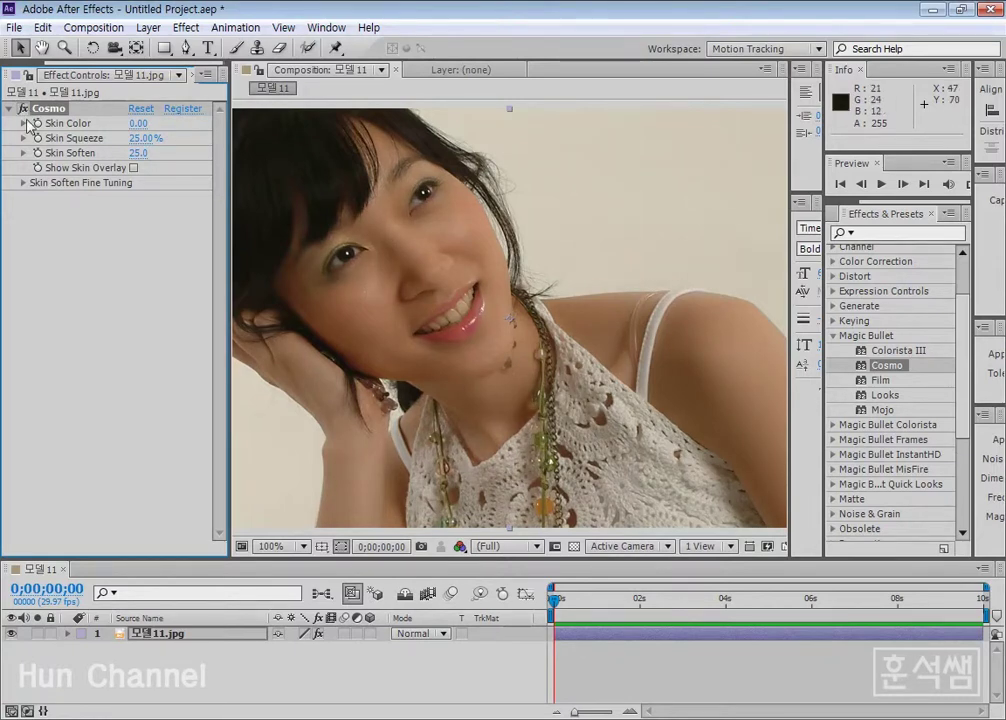
# Try Skin Color values from about -44 (pinker) to 67.97 (yellower) on the portrait.
pyautogui.click(22, 124)
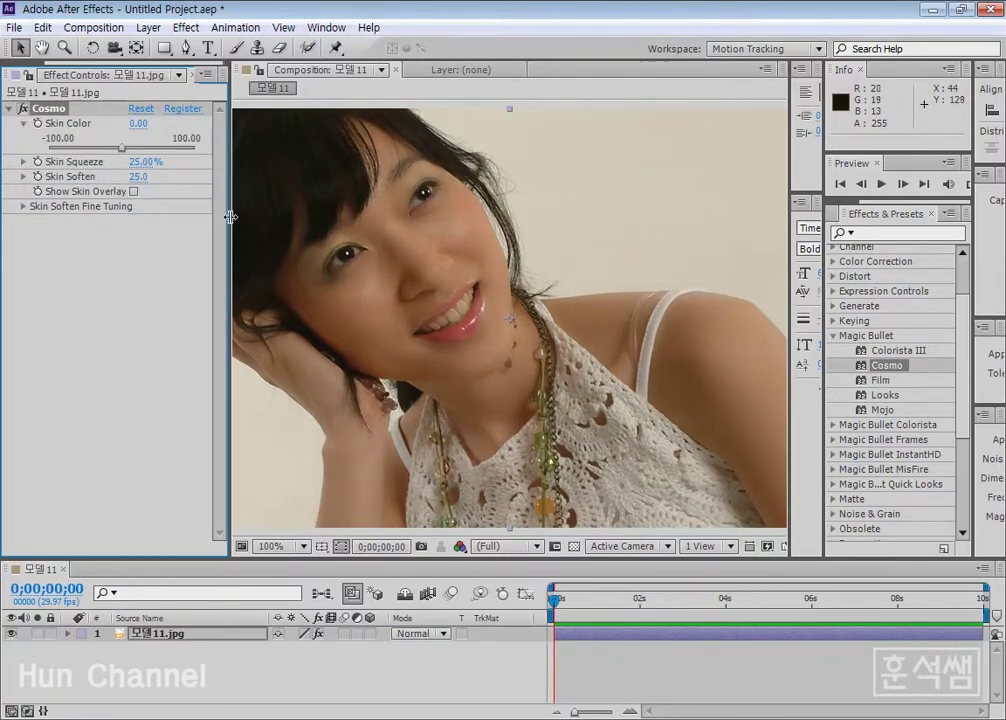
pyautogui.moveTo(232, 216); pyautogui.dragTo(285, 216)
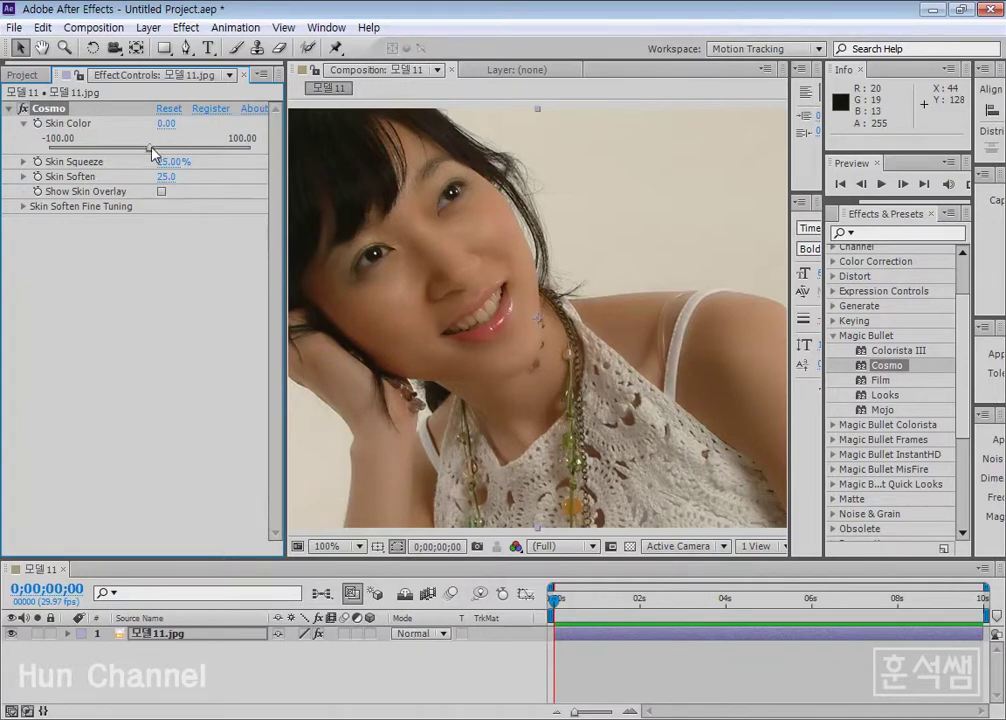
pyautogui.moveTo(143, 147); pyautogui.dragTo(134, 147)
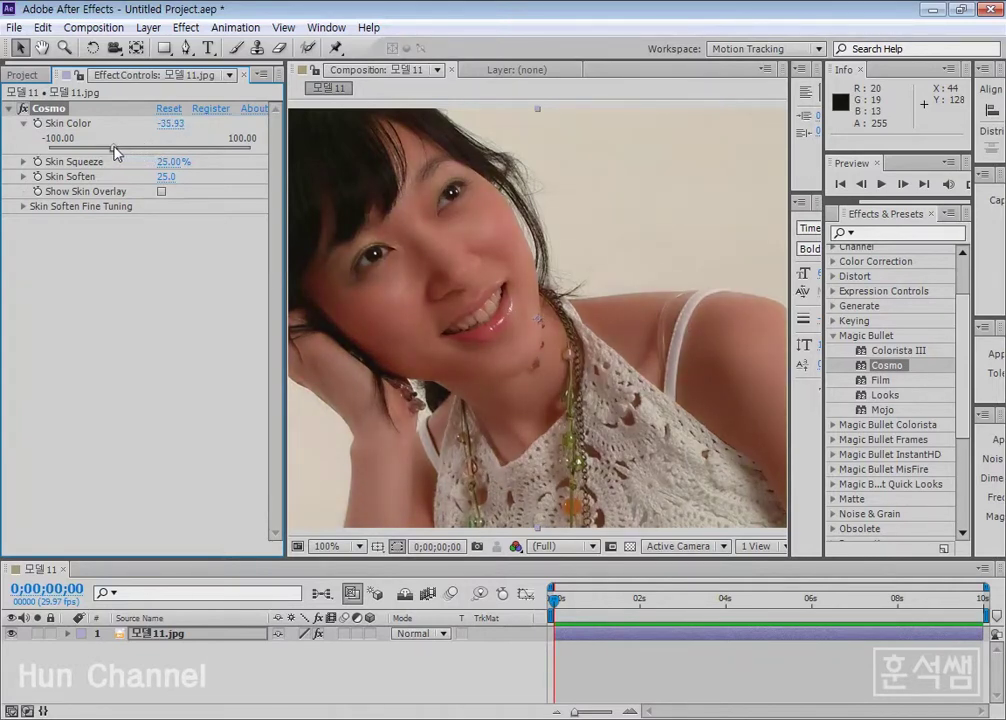
pyautogui.moveTo(114, 152); pyautogui.dragTo(154, 152)
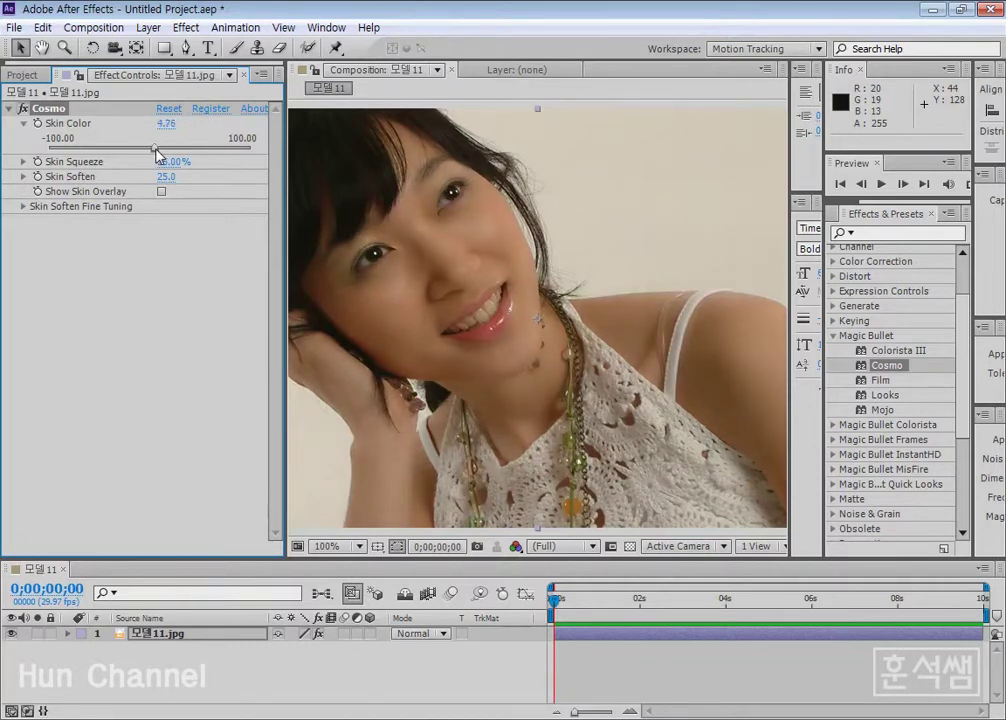
pyautogui.moveTo(168, 152); pyautogui.dragTo(220, 152)
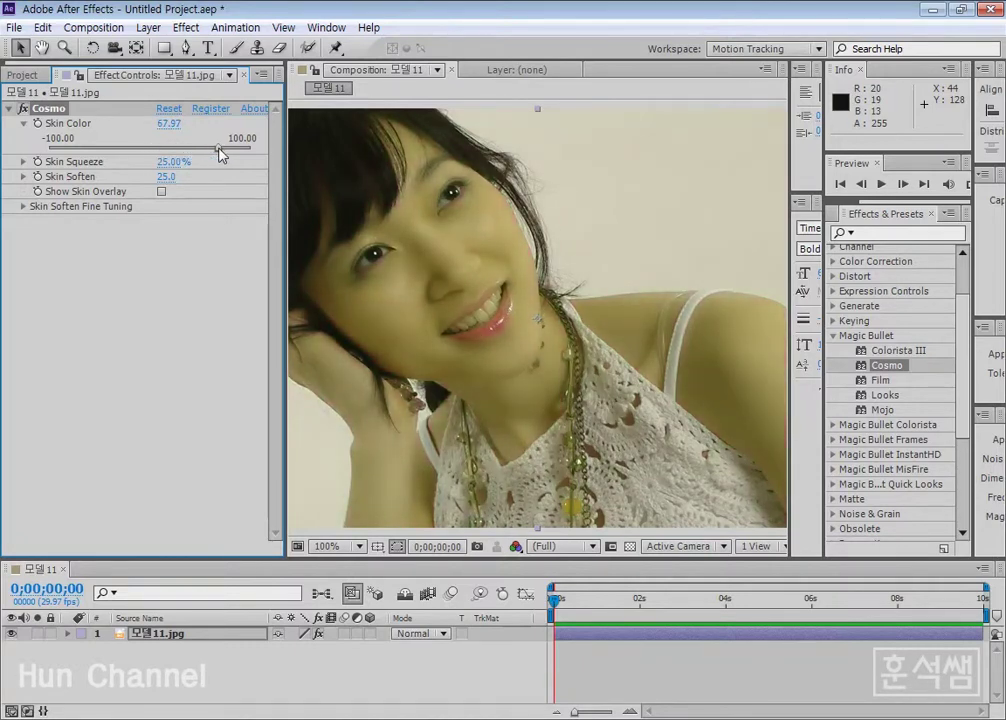
pyautogui.moveTo(220, 152); pyautogui.dragTo(160, 148)
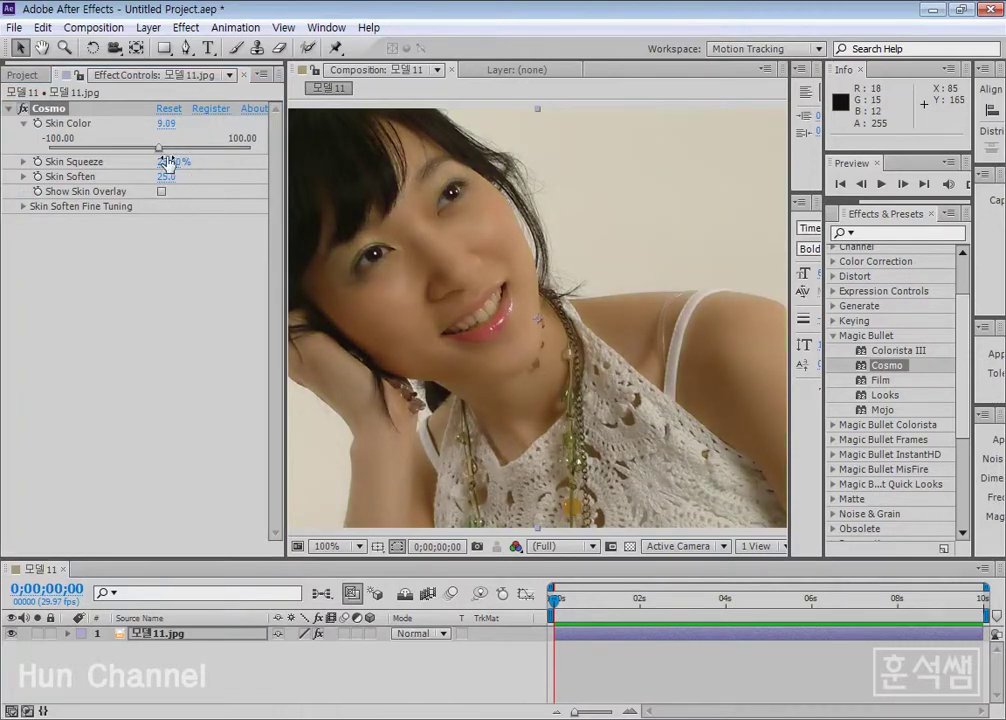
pyautogui.moveTo(160, 152)
pyautogui.mouseDown()
pyautogui.moveTo(174, 155)
pyautogui.moveTo(165, 163)
pyautogui.mouseUp()
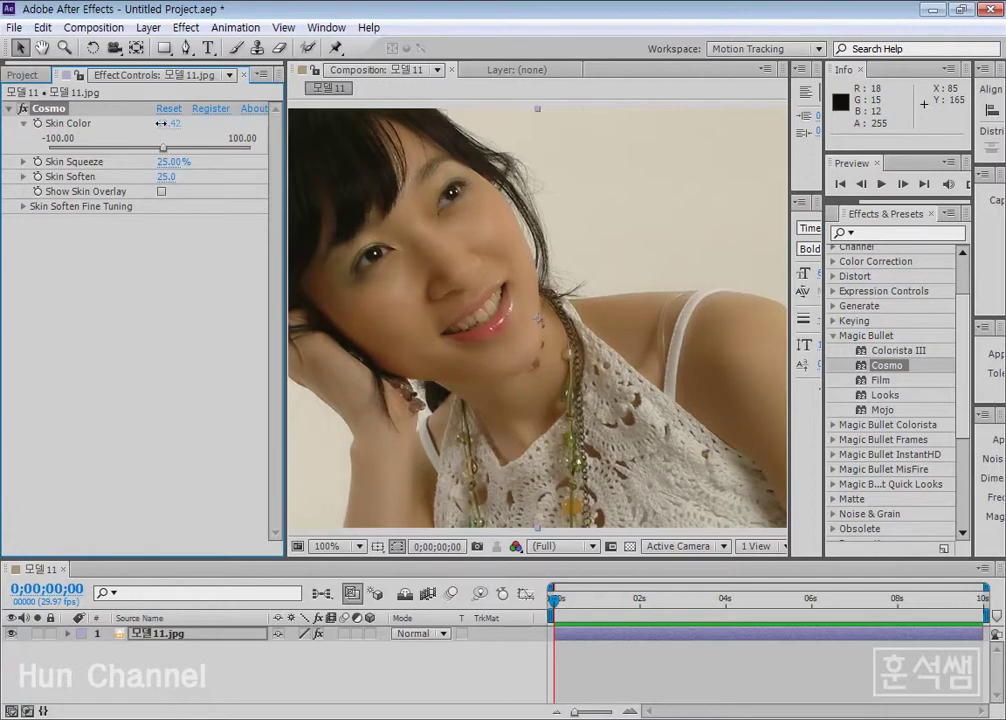
# Set Cosmo's Skin Color back to exactly 0.00.
pyautogui.click(163, 124)
pyautogui.write('0')
pyautogui.press('Return')
pyautogui.click(24, 162)
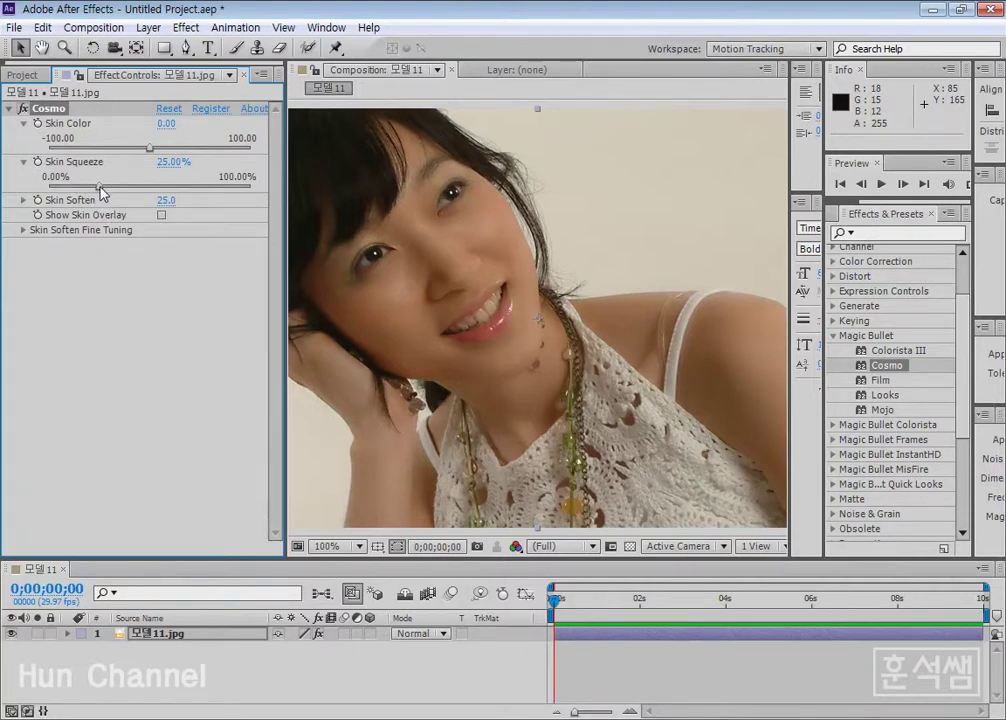
# Test Skin Squeeze between about 27% and 49%, then set it to 35%.
pyautogui.moveTo(100, 187); pyautogui.dragTo(130, 187)
pyautogui.moveTo(131, 187)
pyautogui.mouseDown()
pyautogui.moveTo(101, 187)
pyautogui.moveTo(129, 191)
pyautogui.moveTo(121, 189)
pyautogui.mouseUp()
pyautogui.moveTo(124, 192)
pyautogui.mouseDown()
pyautogui.moveTo(150, 192)
pyautogui.moveTo(136, 193)
pyautogui.mouseUp()
pyautogui.moveTo(136, 192); pyautogui.dragTo(122, 192)
pyautogui.click(178, 161)
pyautogui.write('35')
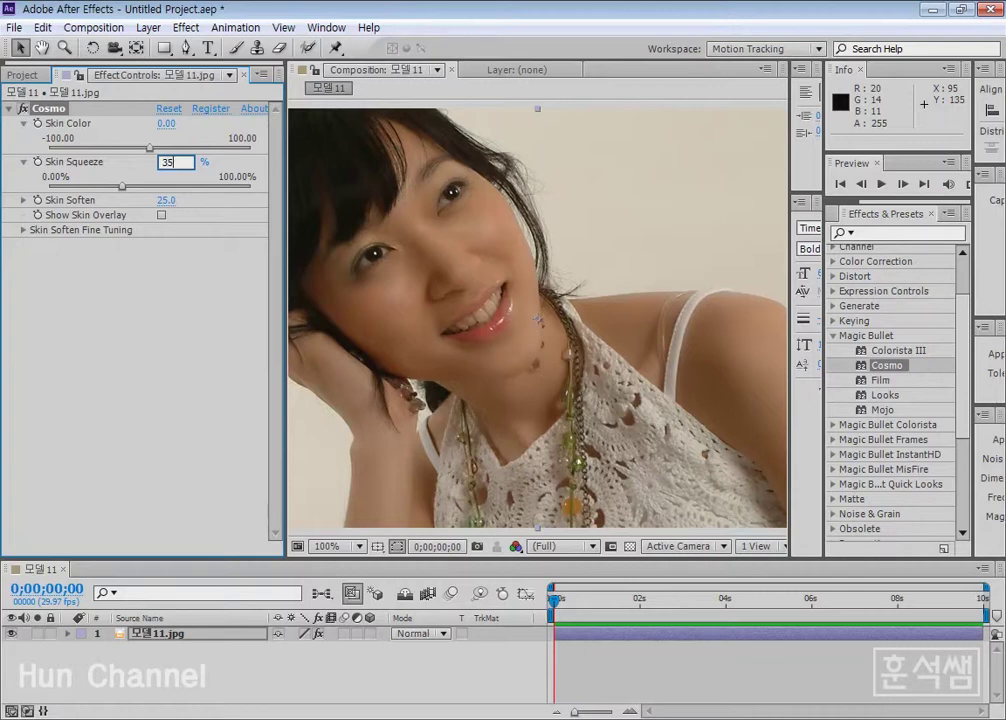
pyautogui.press('Return')
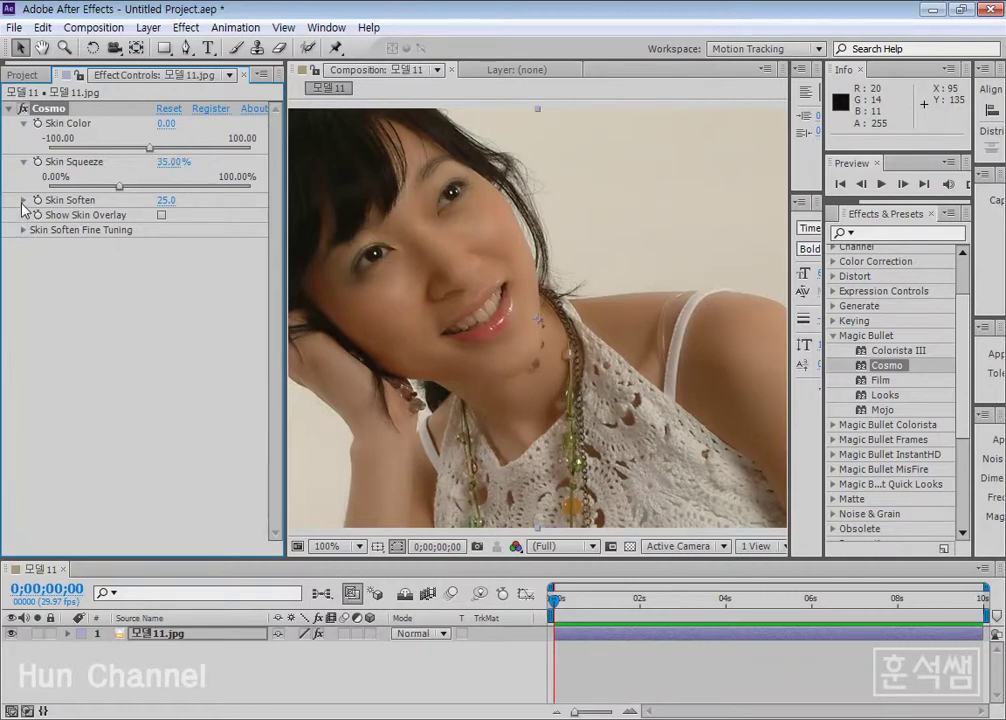
# Test Skin Soften values, then set Skin Soften to 30.
pyautogui.click(23, 200)
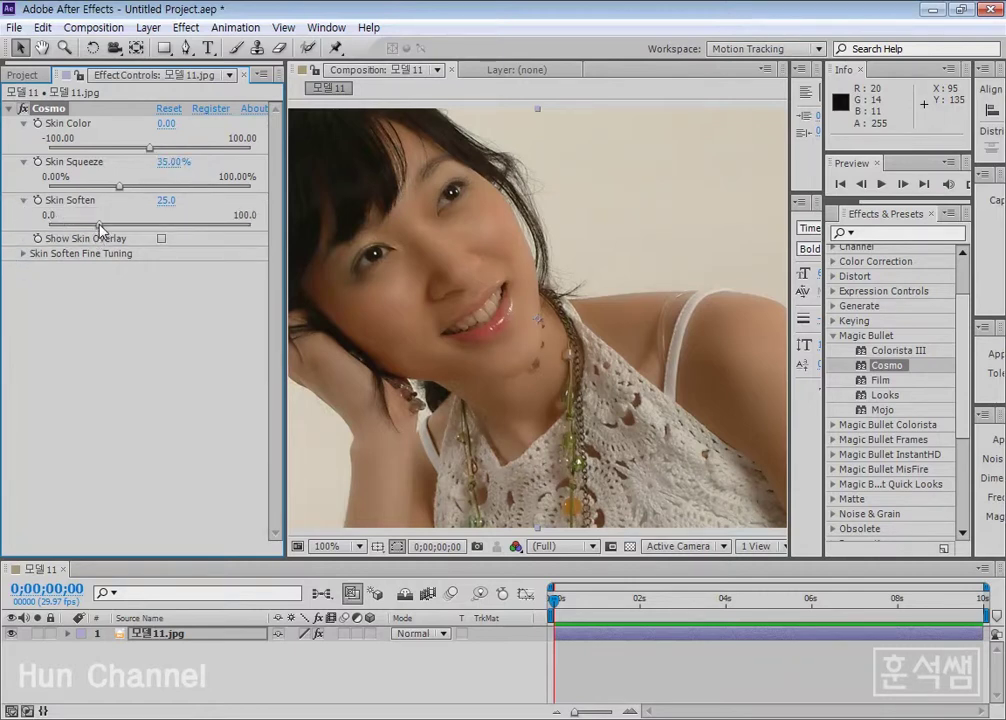
pyautogui.moveTo(99, 228); pyautogui.dragTo(178, 236)
pyautogui.moveTo(192, 226); pyautogui.dragTo(111, 228)
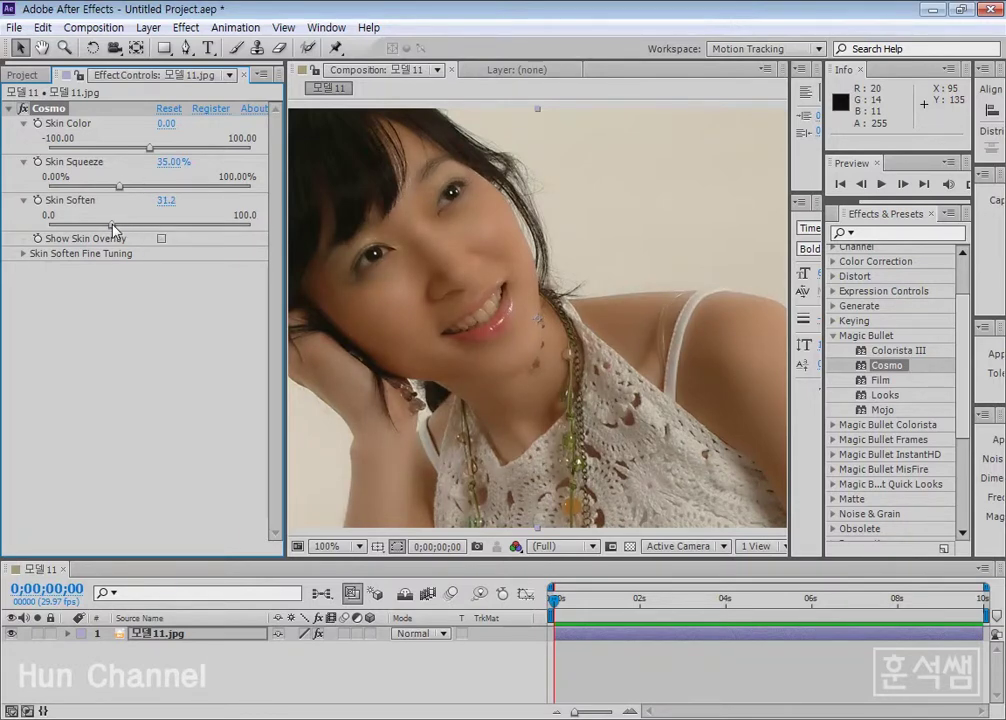
pyautogui.click(166, 205)
pyautogui.write('30')
pyautogui.press('Return')
# Turn on Show Skin Overlay and expand Skin Soften Fine Tuning (Skin Tolerance 50%, Preserve Detail 50).
pyautogui.click(161, 240)
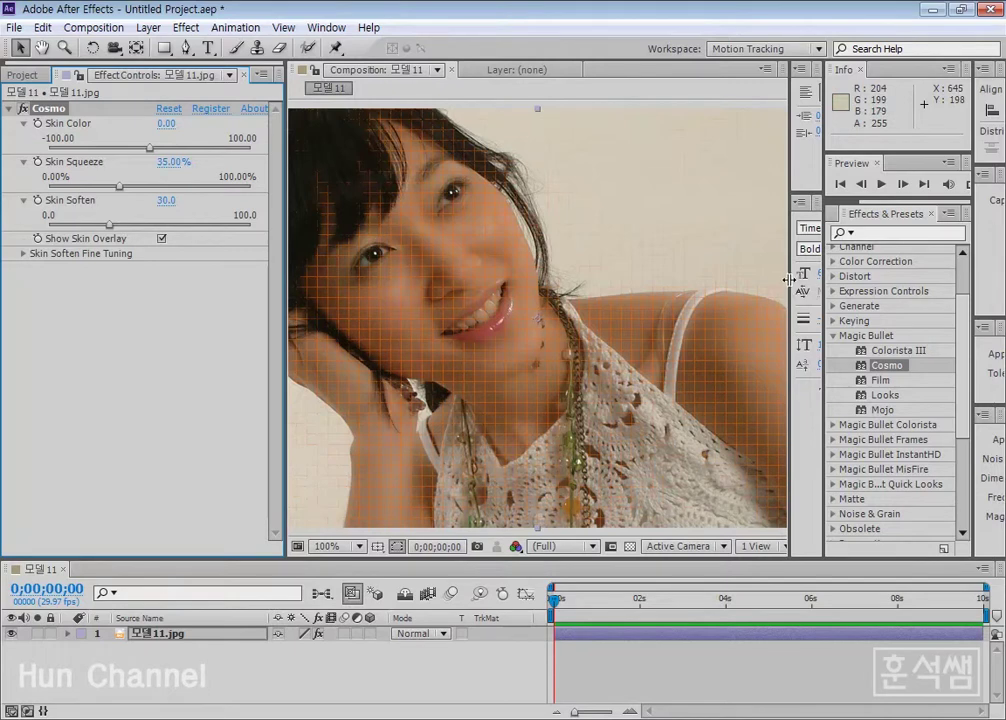
pyautogui.moveTo(790, 280); pyautogui.dragTo(823, 280)
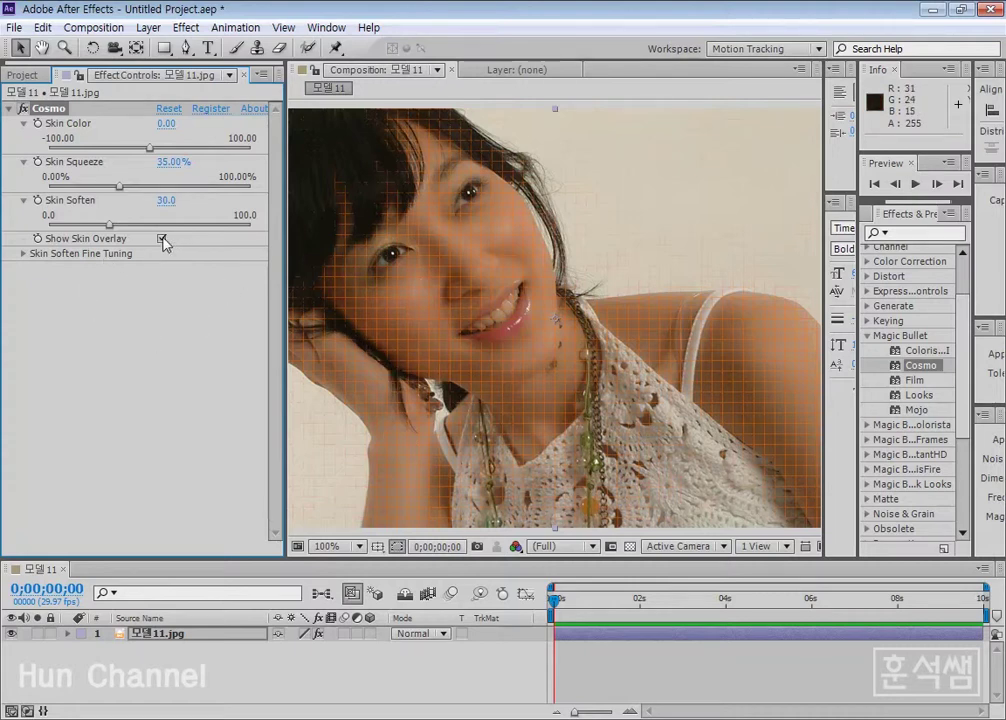
pyautogui.click(23, 253)
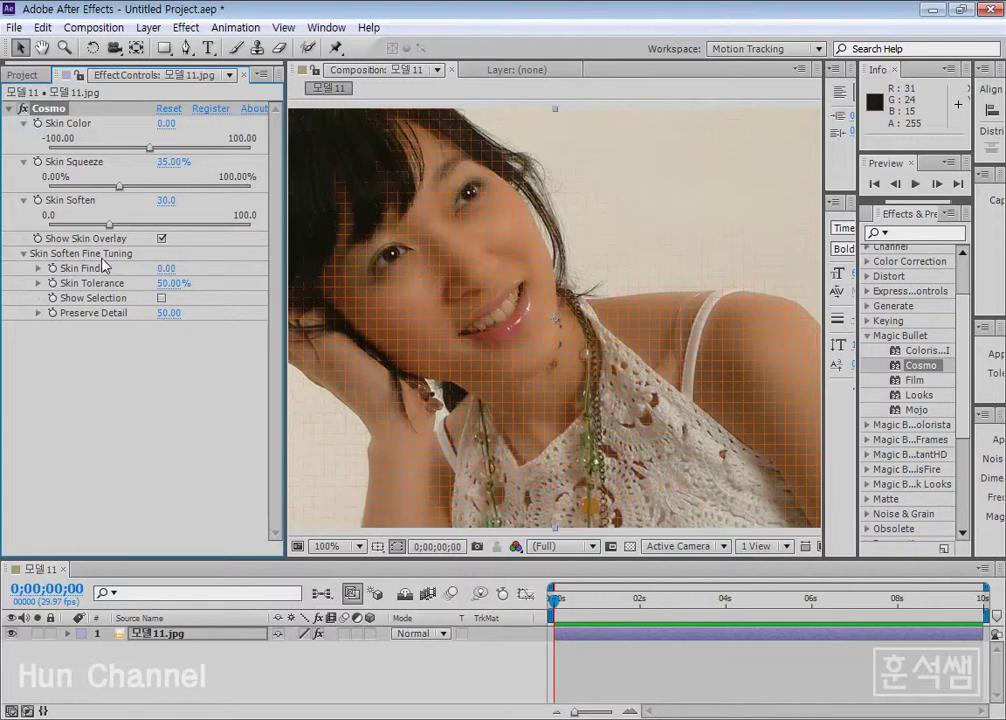
# Turn on Show Selection and lower Cosmo's Skin Tolerance toward 27.10%.
pyautogui.click(161, 298)
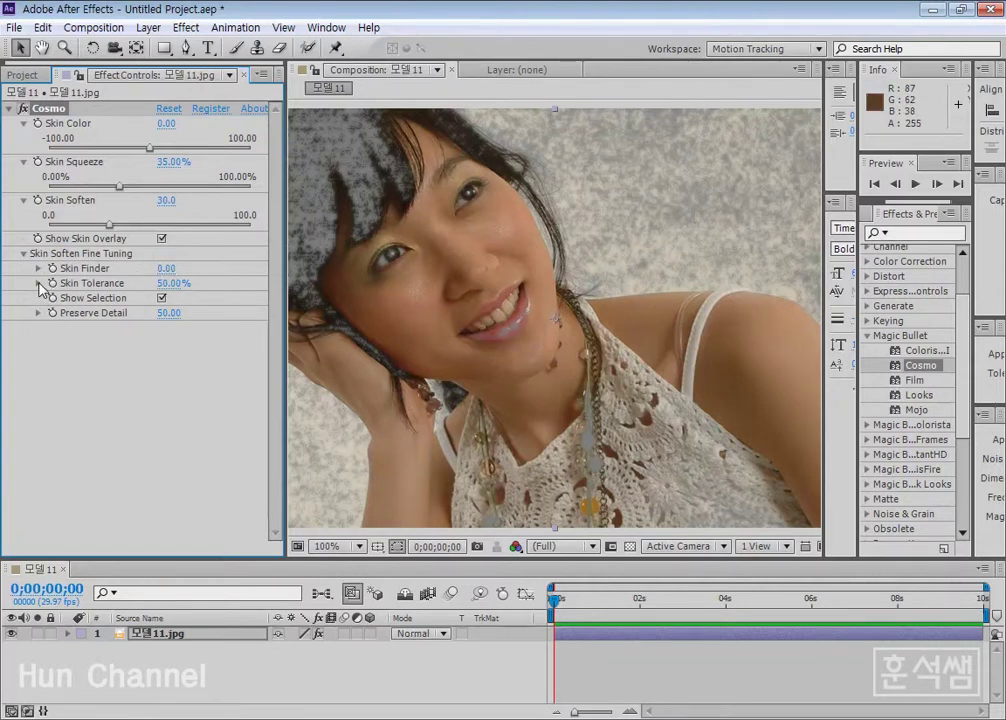
pyautogui.click(40, 284)
pyautogui.click(158, 311)
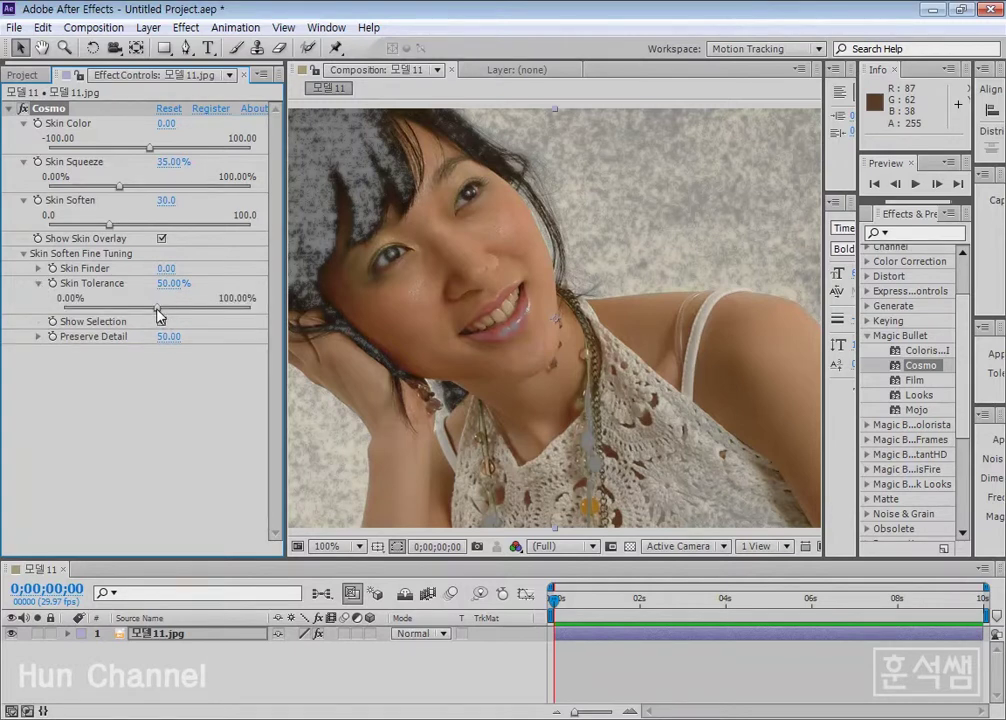
pyautogui.moveTo(158, 313)
pyautogui.mouseDown()
pyautogui.moveTo(110, 326)
pyautogui.moveTo(128, 330)
pyautogui.moveTo(119, 332)
pyautogui.mouseUp()
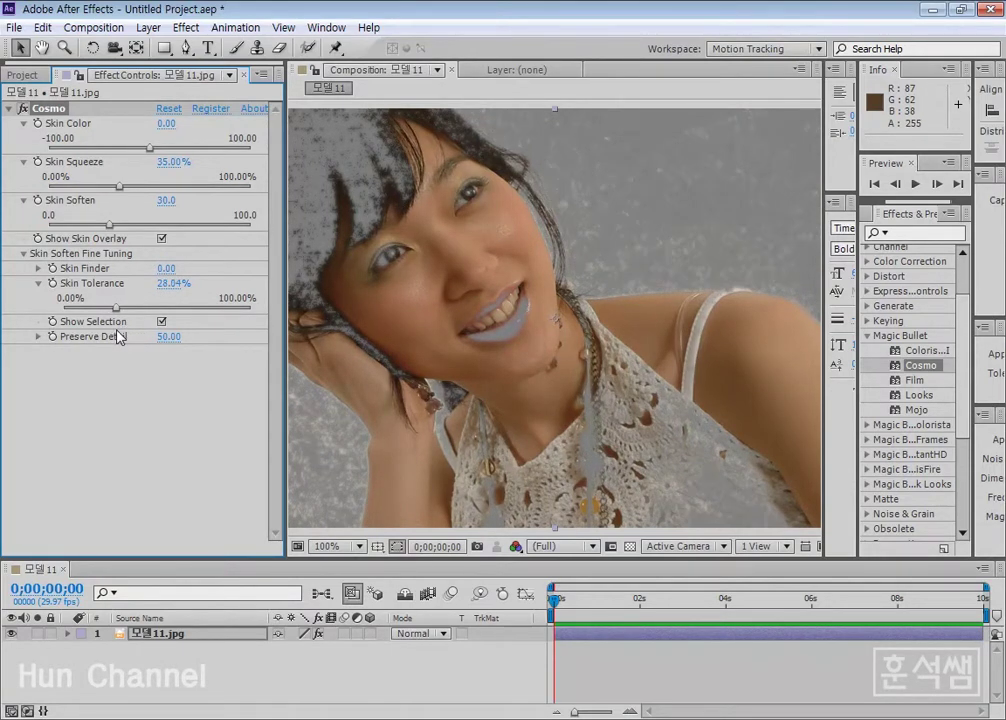
# Adjust Skin Finder to 3.74 to retarget the skin selection.
pyautogui.click(38, 268)
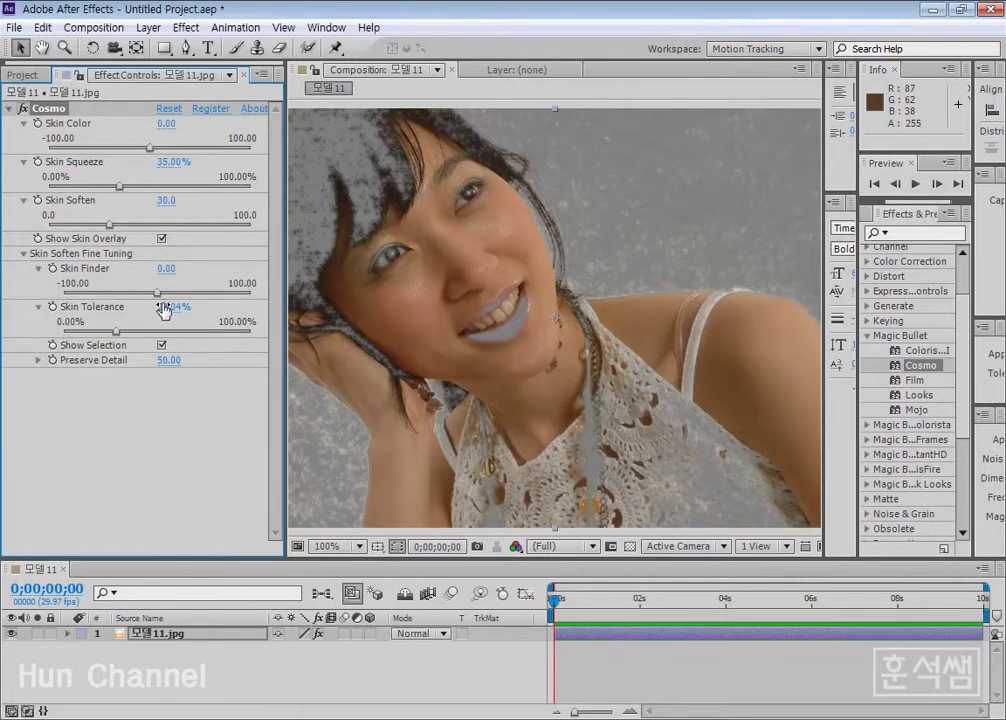
pyautogui.moveTo(157, 293); pyautogui.dragTo(155, 300)
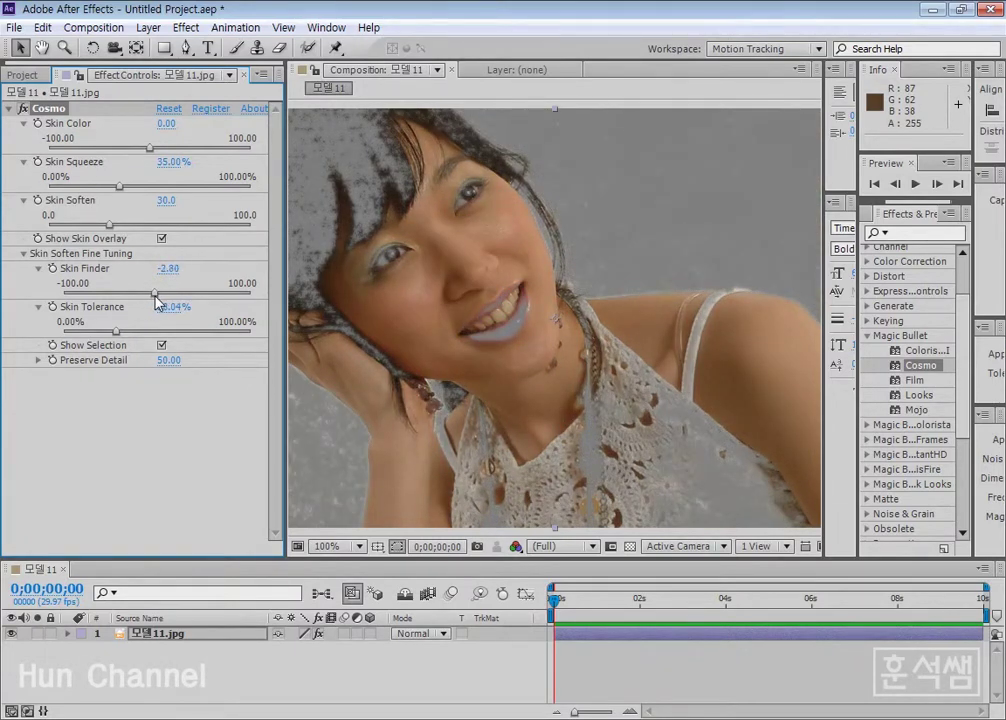
pyautogui.moveTo(155, 300); pyautogui.dragTo(166, 307)
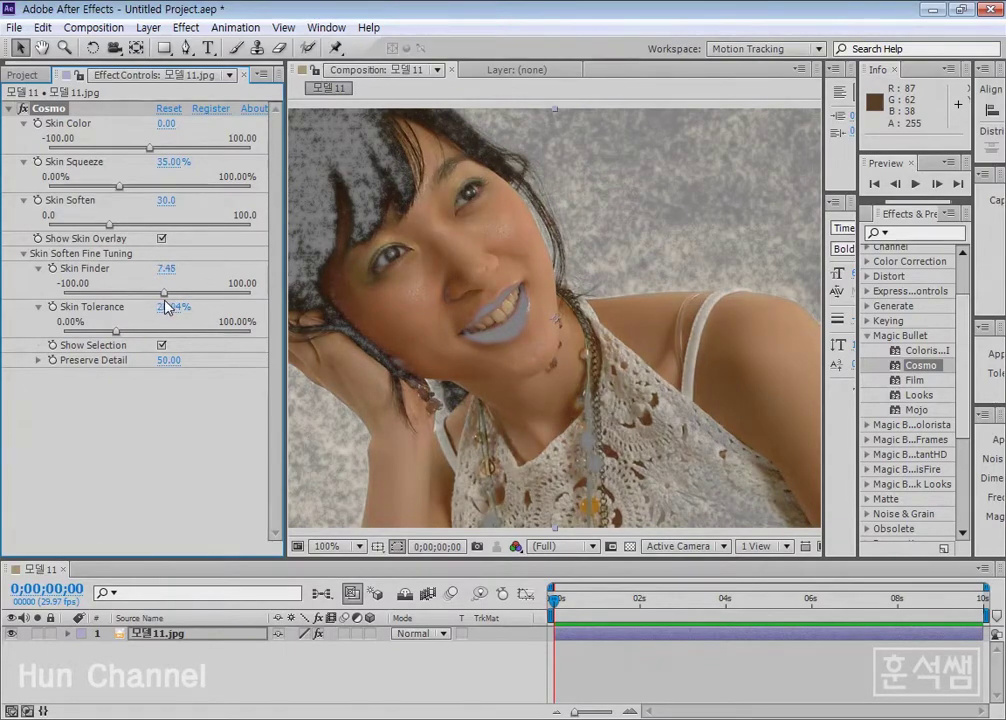
pyautogui.moveTo(166, 307)
pyautogui.mouseDown()
pyautogui.moveTo(153, 305)
pyautogui.moveTo(163, 307)
pyautogui.moveTo(115, 336)
pyautogui.mouseUp()
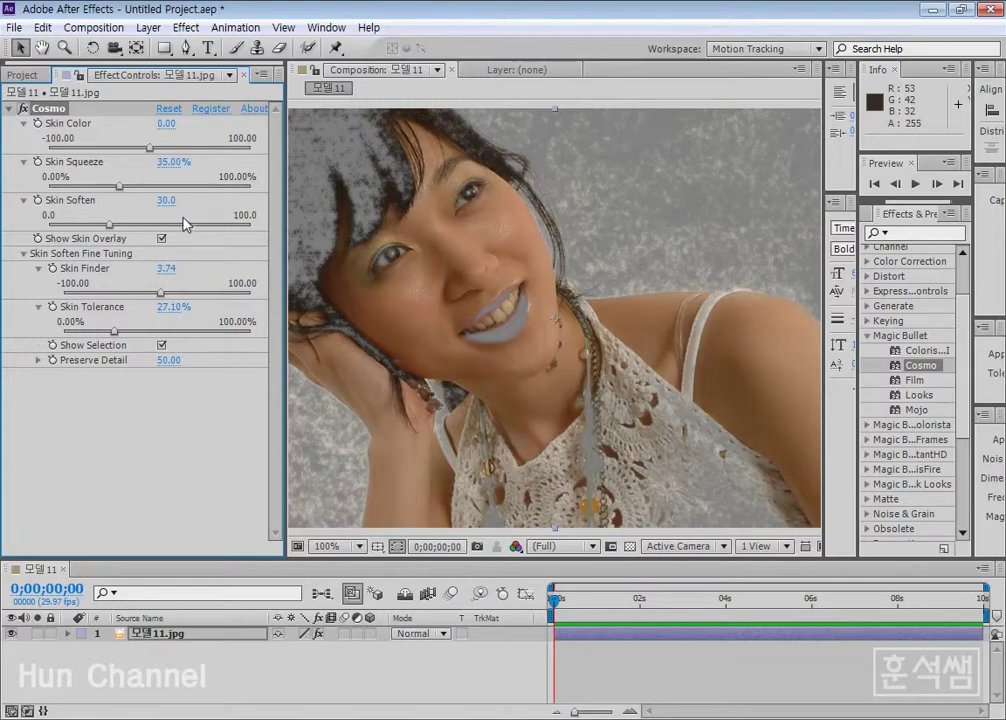
# Turn off Show Selection and Show Skin Overlay, and lower Skin Tolerance to 18.22%.
pyautogui.click(162, 345)
pyautogui.click(162, 239)
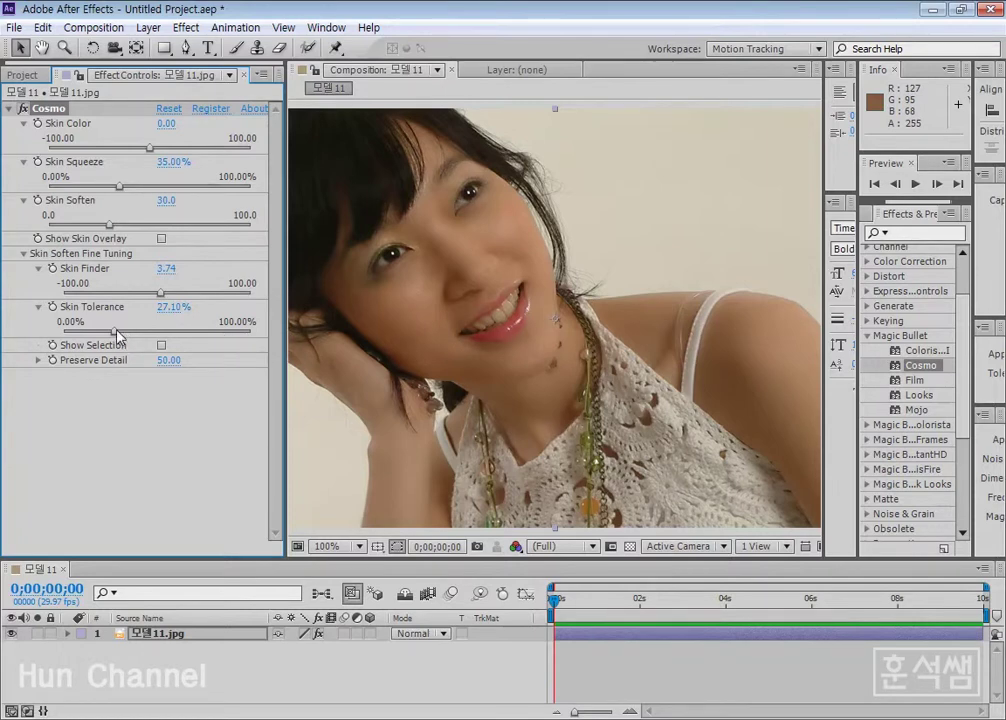
pyautogui.moveTo(116, 331)
pyautogui.mouseDown()
pyautogui.moveTo(103, 331)
pyautogui.moveTo(161, 332)
pyautogui.moveTo(98, 331)
pyautogui.mouseUp()
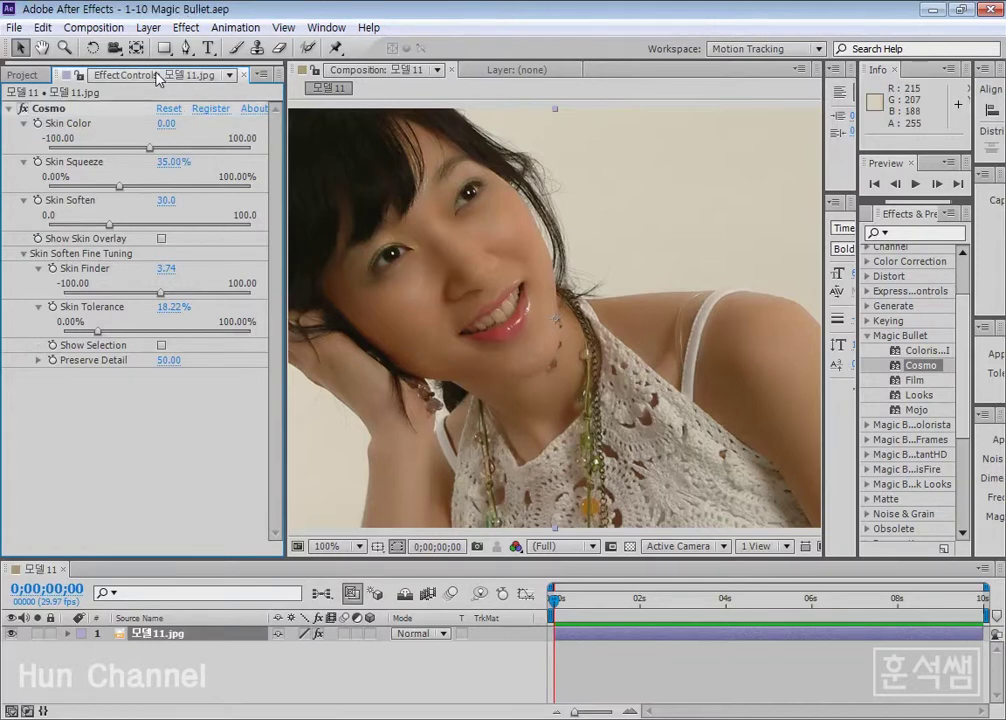
# Import another copy of 모델13.jpg into the Project panel.
pyautogui.click(24, 74)
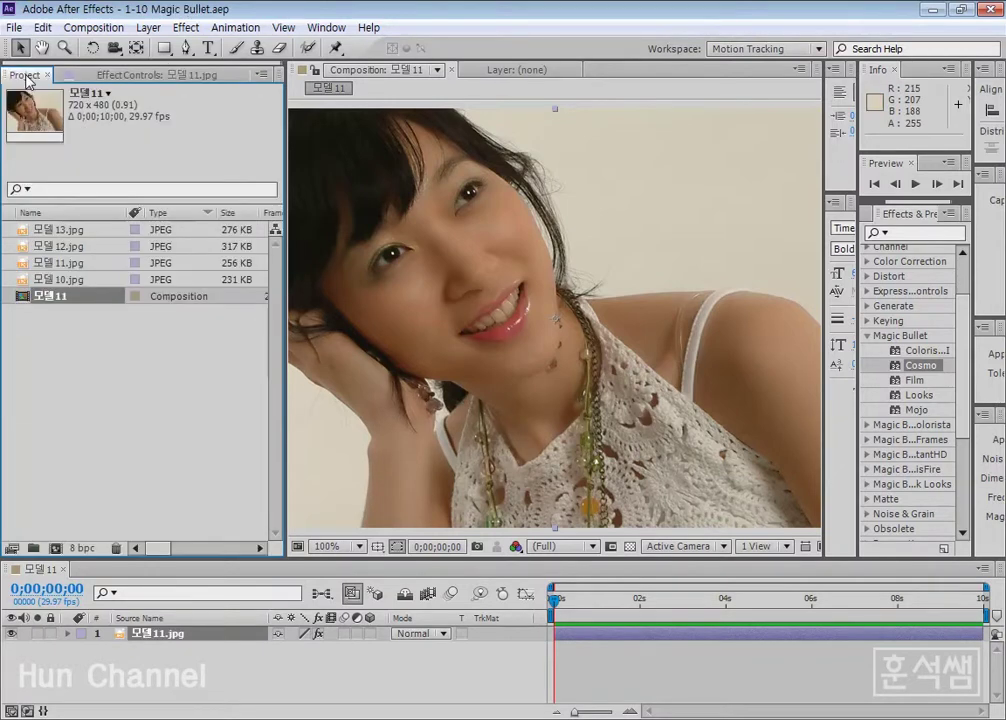
pyautogui.doubleClick(98, 441)
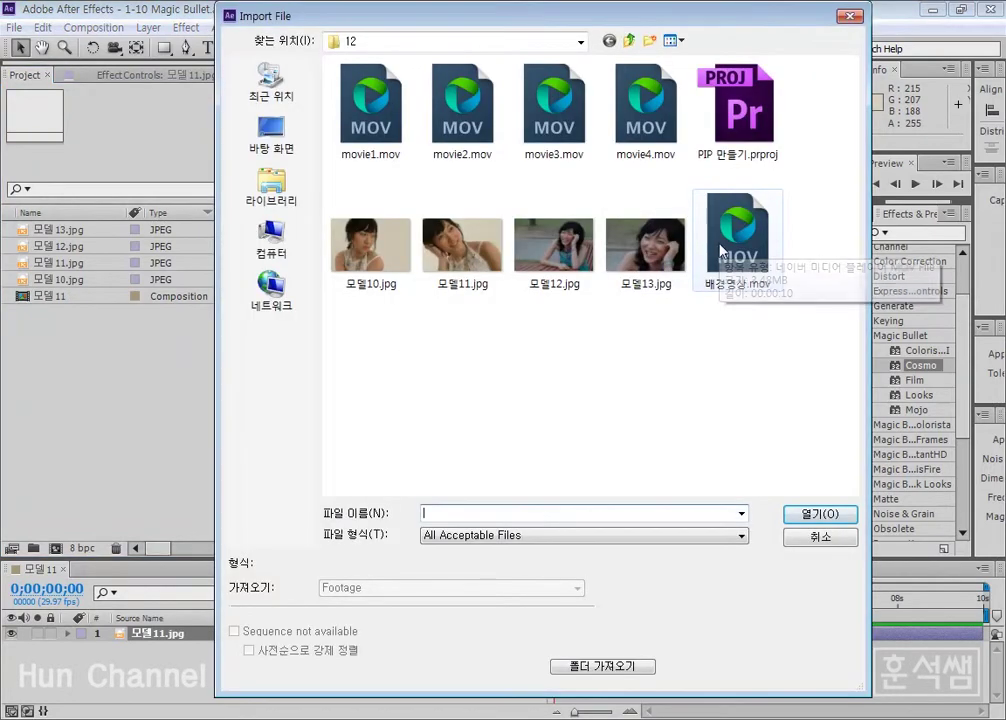
pyautogui.click(651, 250)
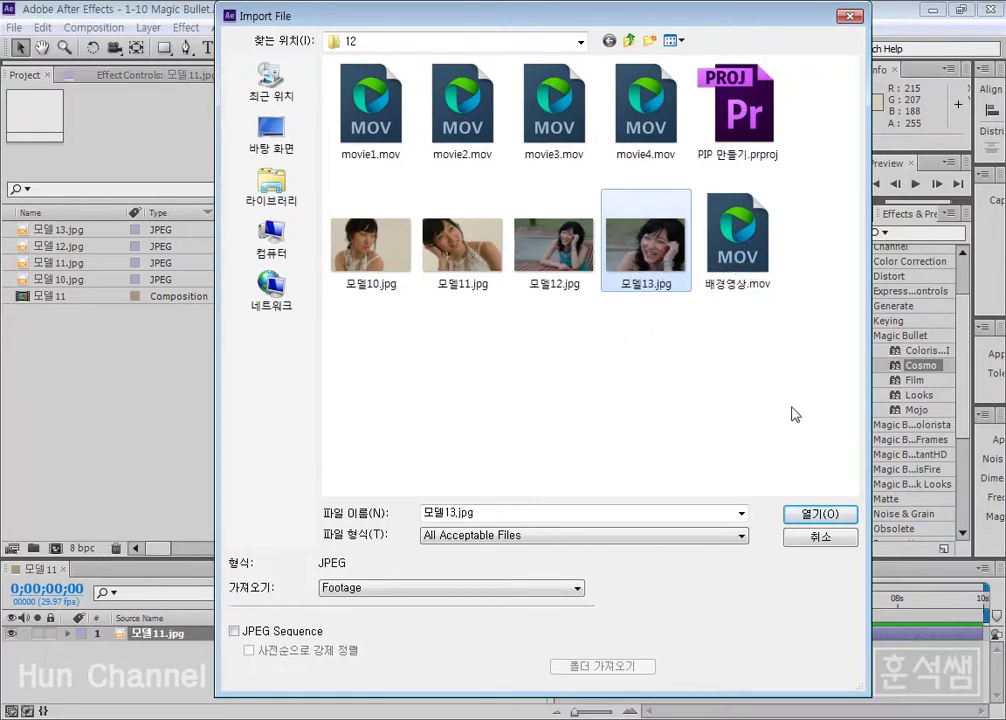
pyautogui.click(817, 516)
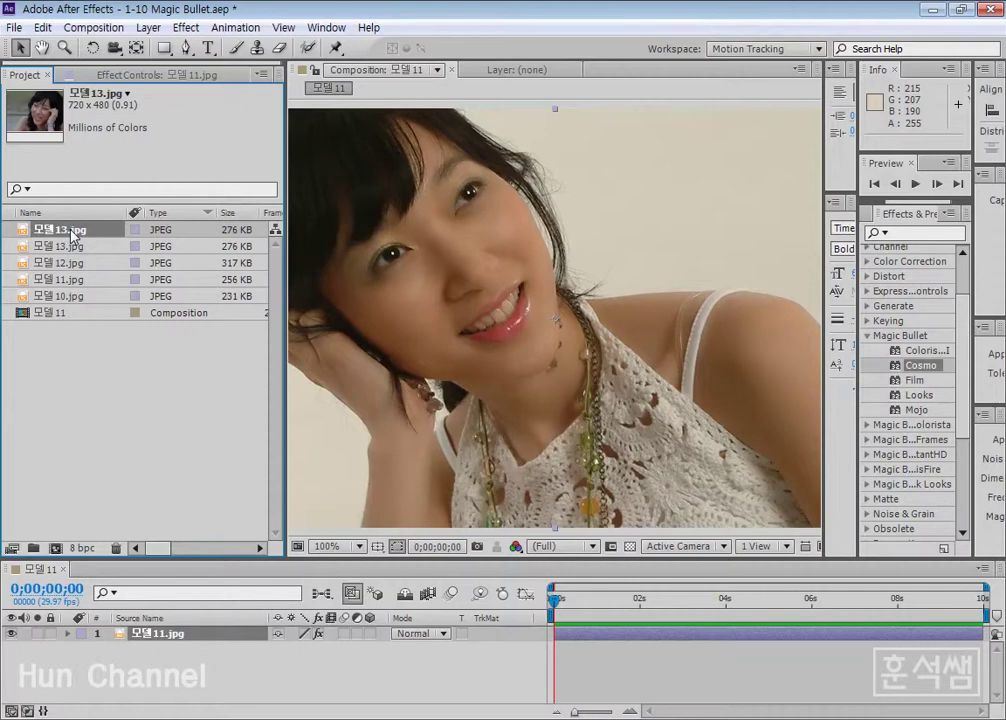
# Create a 모델13 composition from 모델13.jpg and resize the surrounding panels.
pyautogui.rightClick(72, 233)
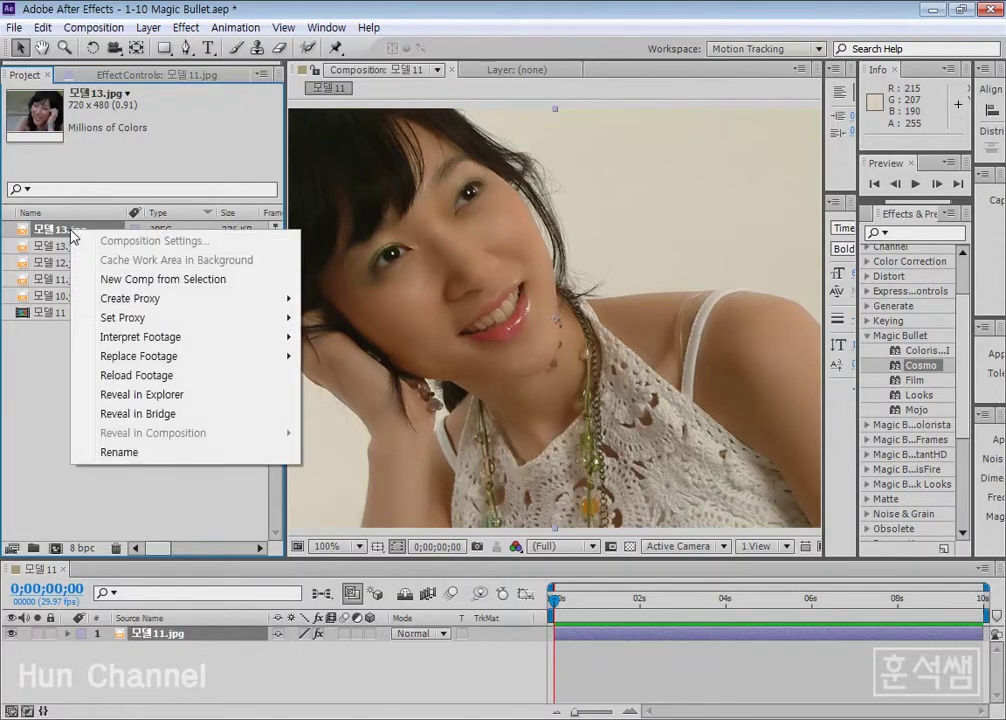
pyautogui.click(215, 283)
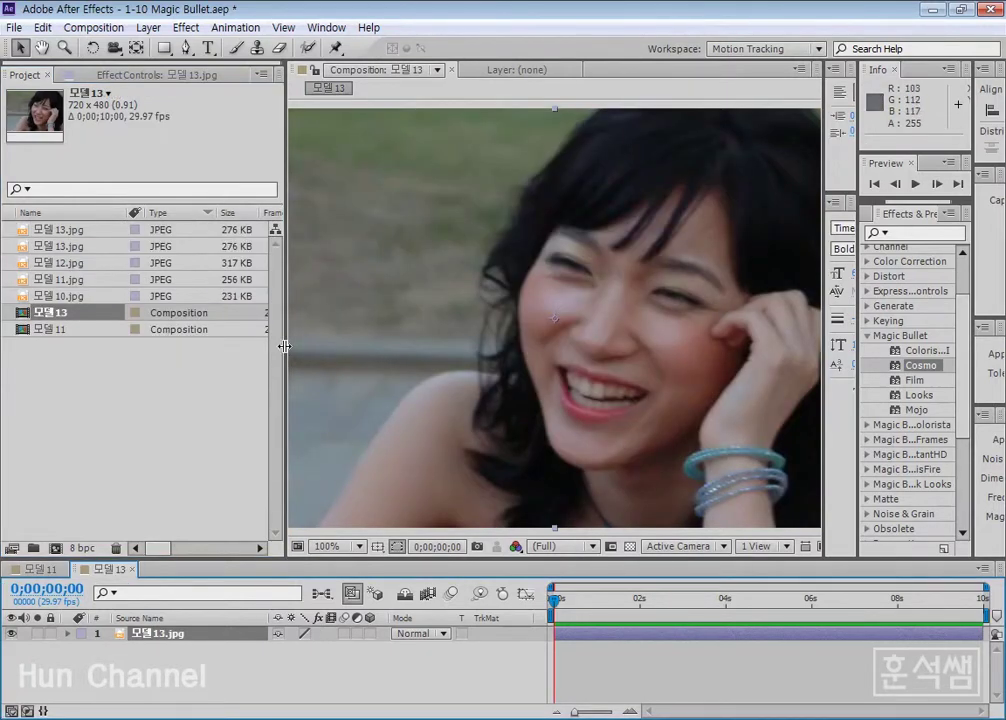
pyautogui.moveTo(286, 343)
pyautogui.mouseDown()
pyautogui.moveTo(73, 343)
pyautogui.moveTo(120, 343)
pyautogui.mouseUp()
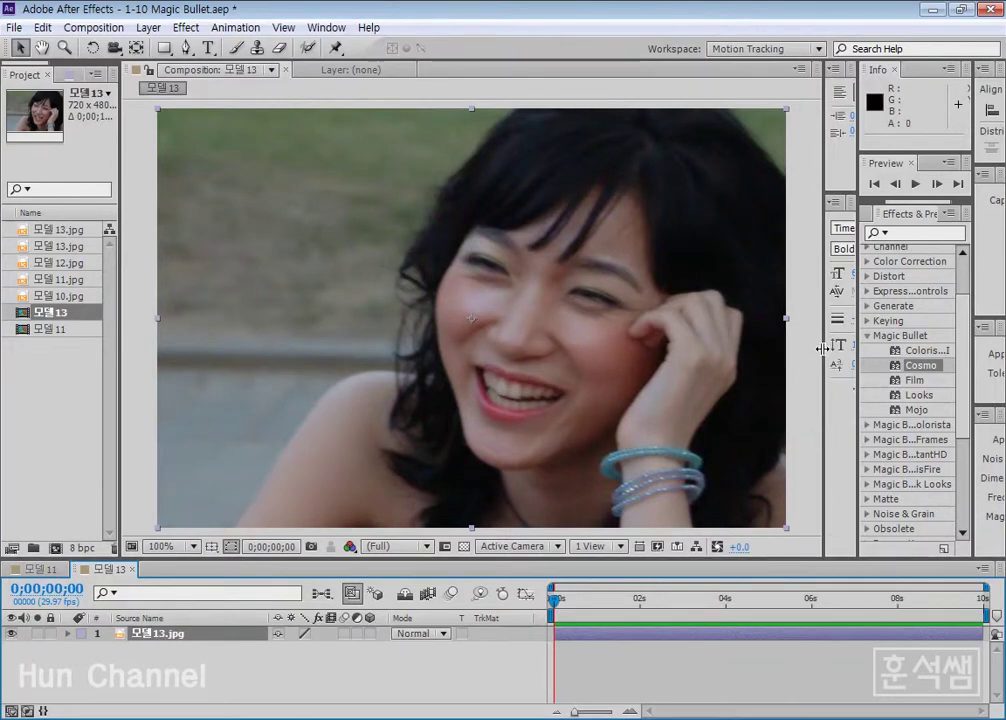
pyautogui.moveTo(820, 349); pyautogui.dragTo(750, 348)
pyautogui.moveTo(850, 350); pyautogui.dragTo(738, 358)
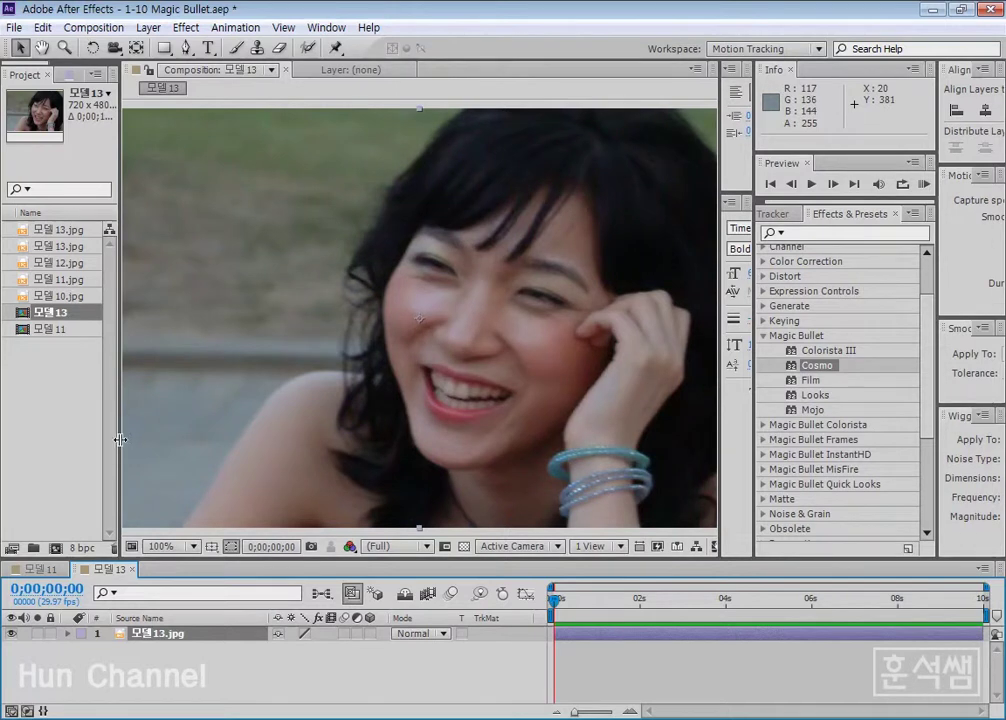
pyautogui.moveTo(125, 450); pyautogui.dragTo(84, 450)
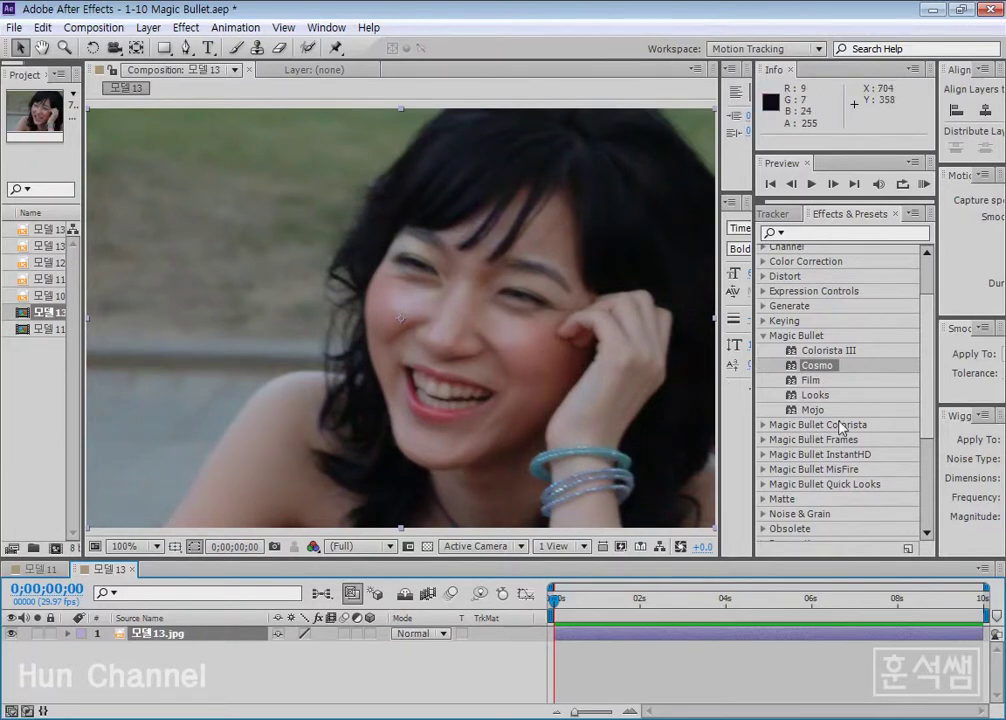
# Expand Red Giant Denoiser II in Effects & Presets and select Denoiser II.
pyautogui.scroll(-2, 928, 415)
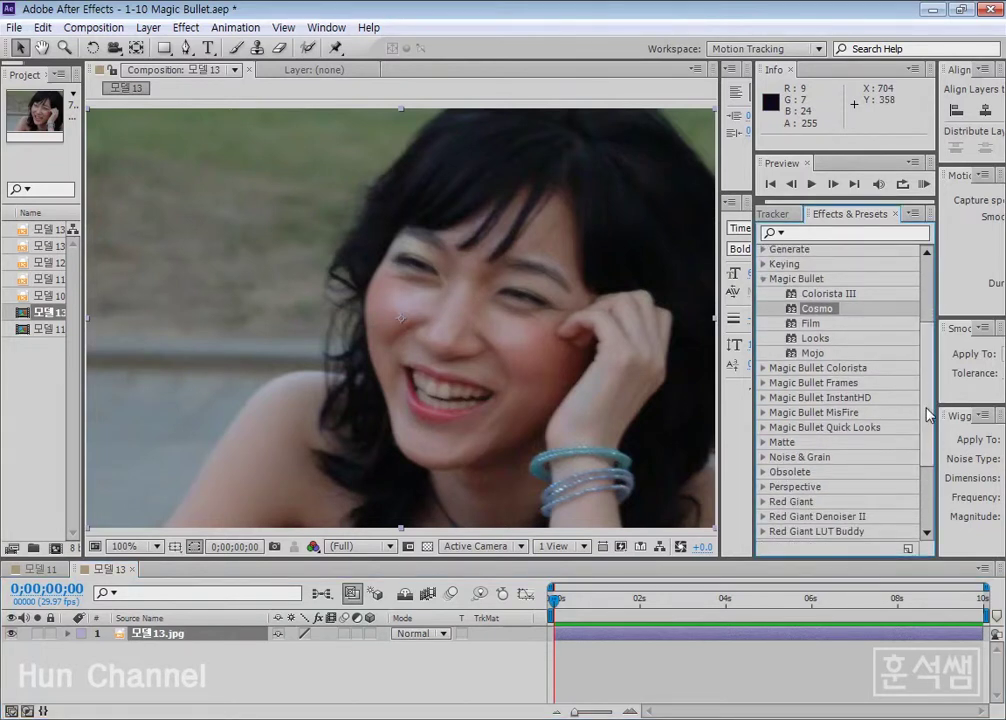
pyautogui.scroll(-2, 928, 415)
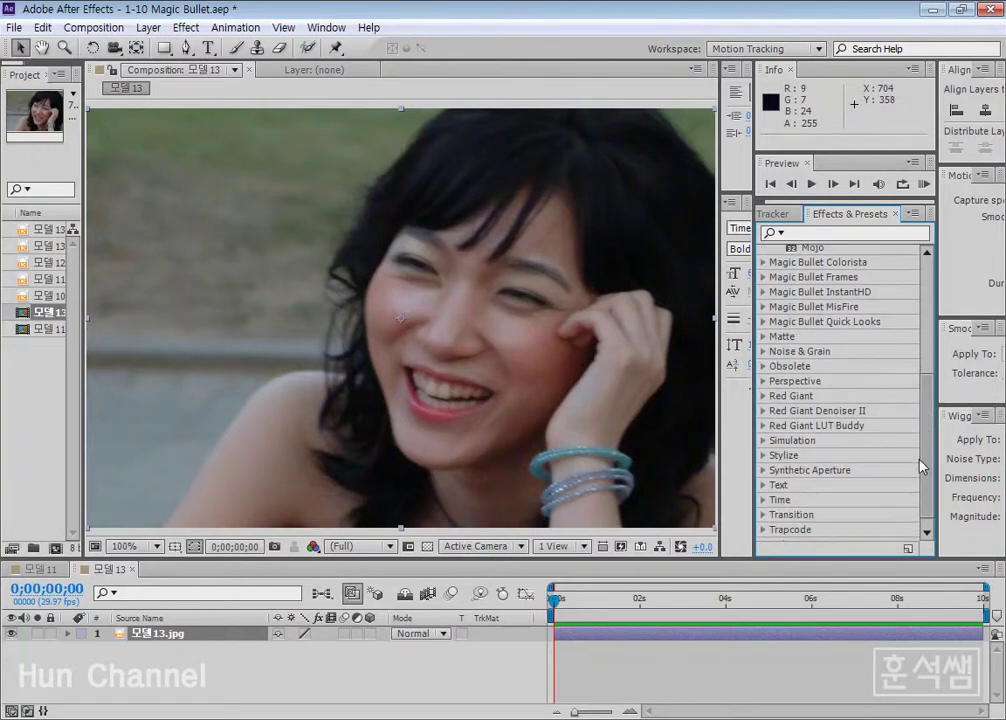
pyautogui.click(763, 411)
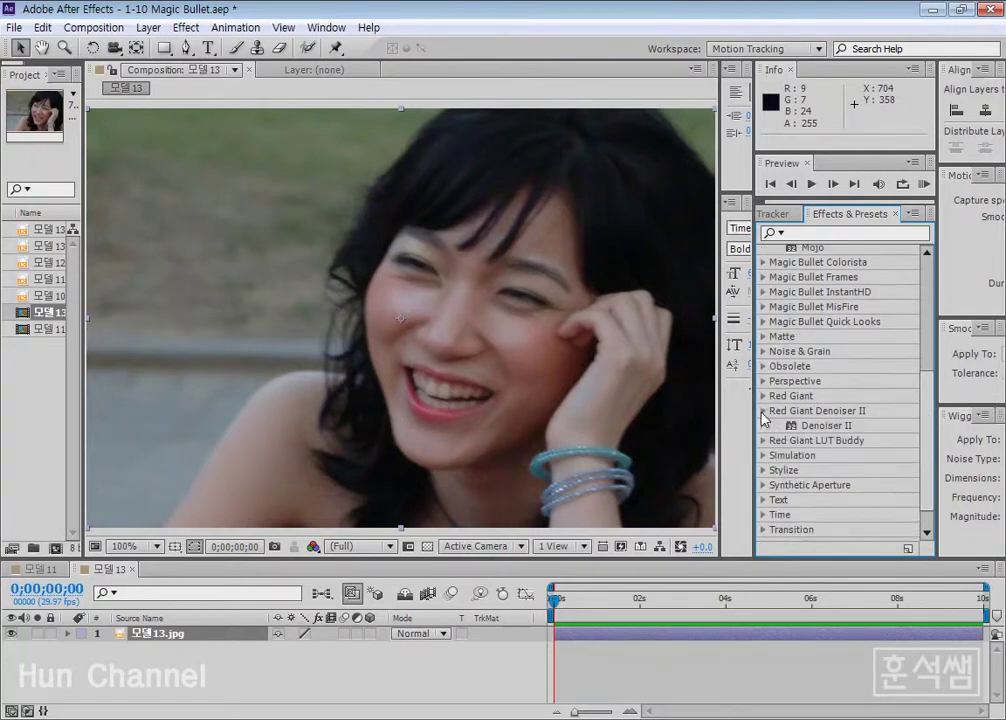
pyautogui.click(845, 425)
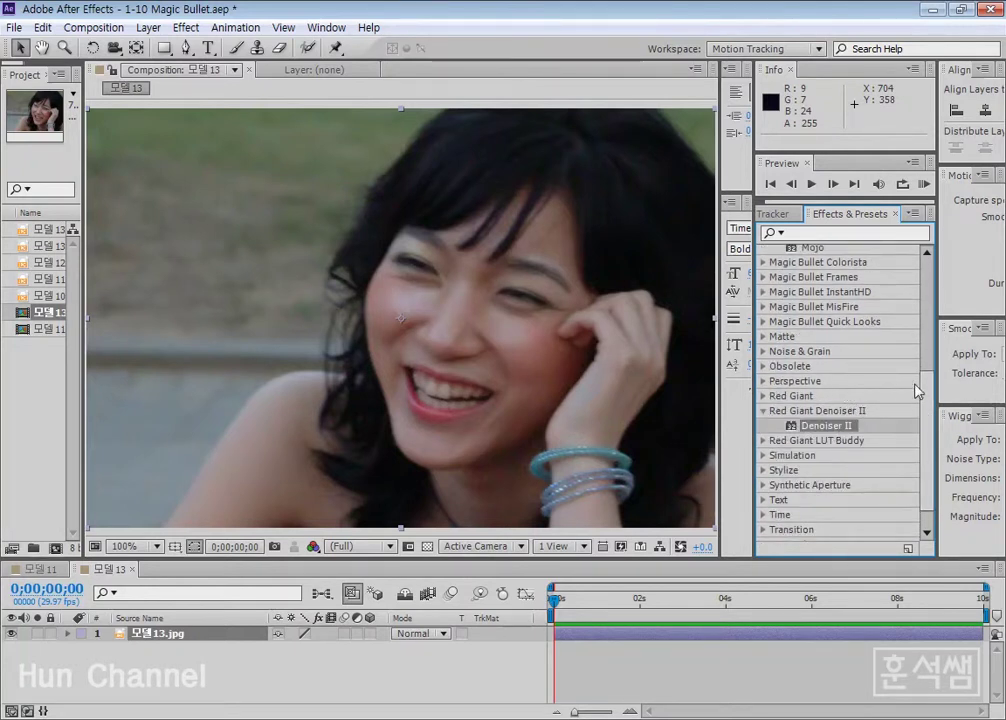
# Apply Denoiser II to the 모델13.jpg layer and widen Effect Controls to show Noise Reduction at 101%.
pyautogui.moveTo(927, 418); pyautogui.dragTo(928, 385)
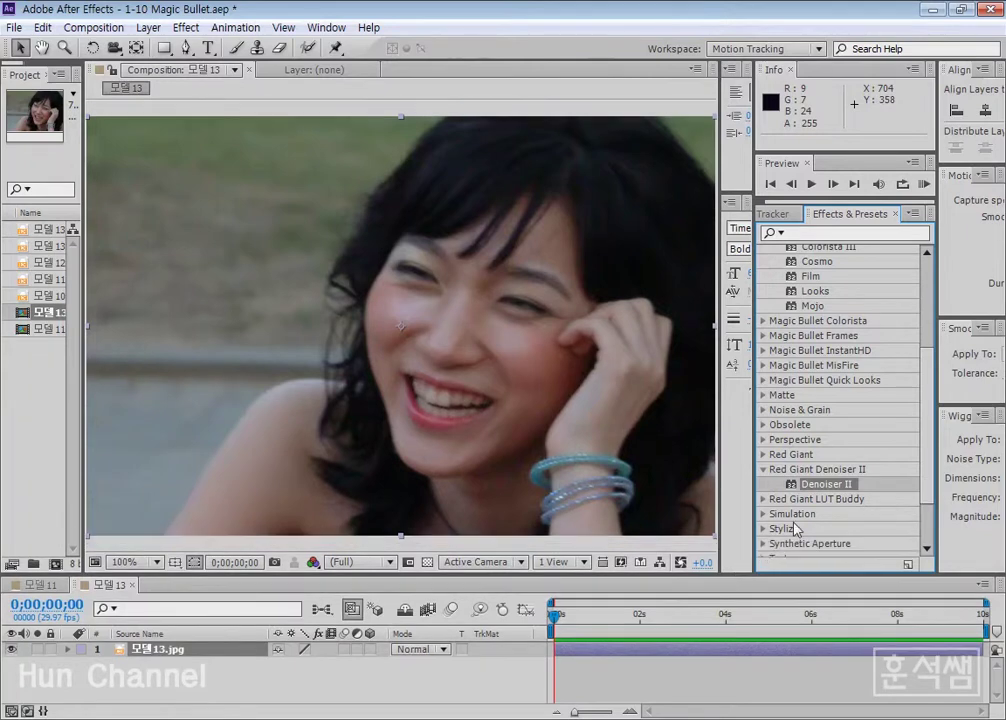
pyautogui.moveTo(828, 489); pyautogui.dragTo(622, 463)
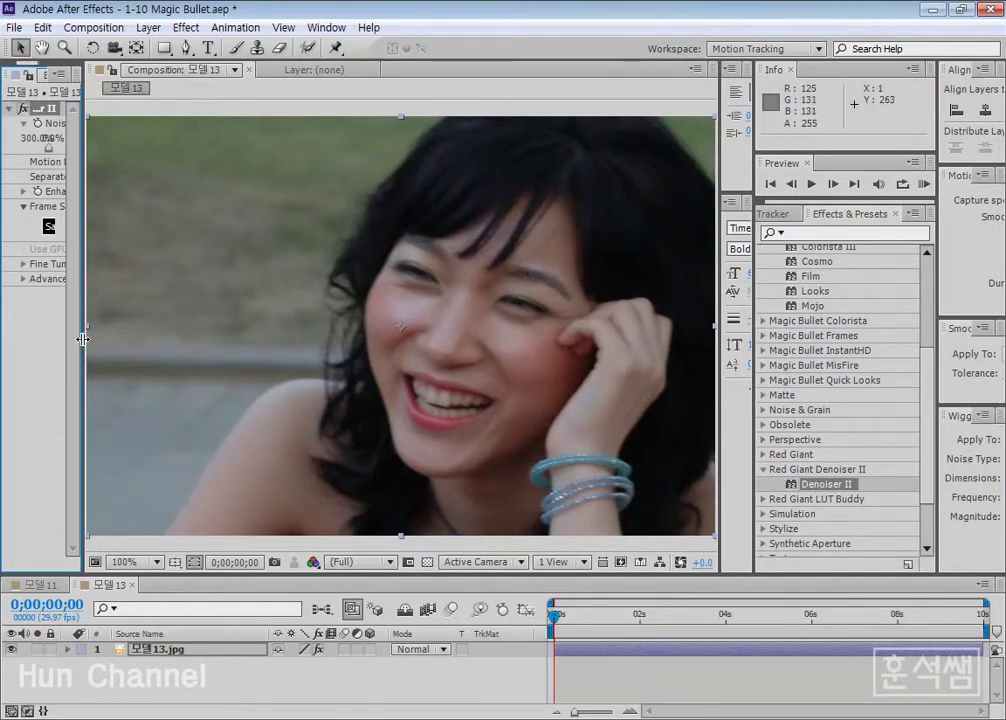
pyautogui.moveTo(81, 339); pyautogui.dragTo(254, 343)
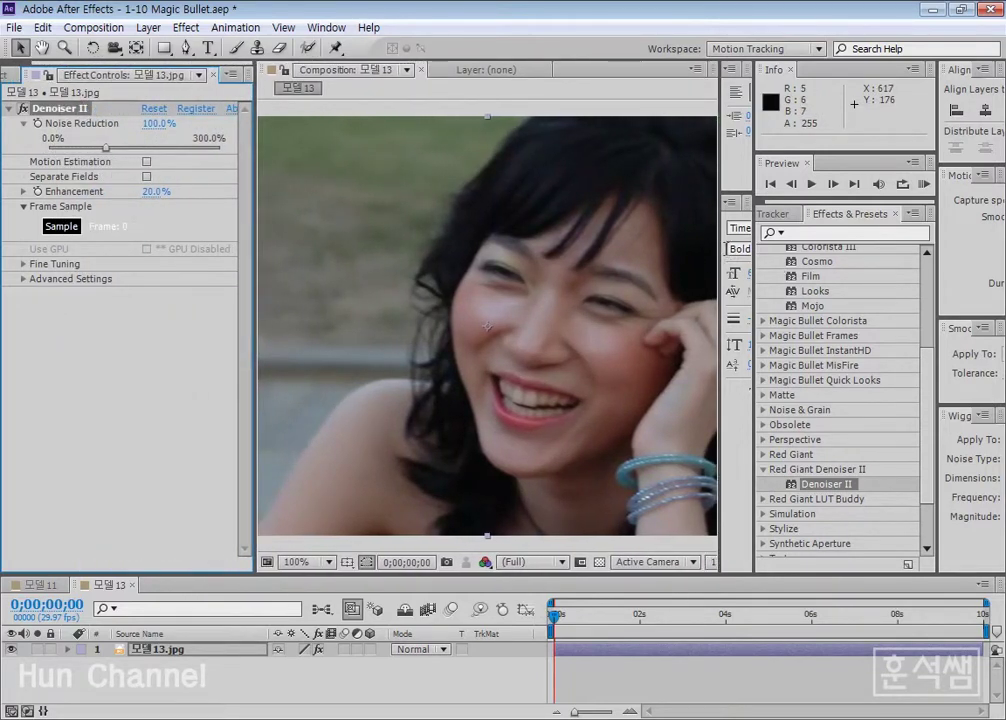
# Widen the composition viewer and pan the photo slightly left.
pyautogui.moveTo(720, 240)
pyautogui.mouseDown()
pyautogui.moveTo(804, 240)
pyautogui.moveTo(771, 240)
pyautogui.mouseUp()
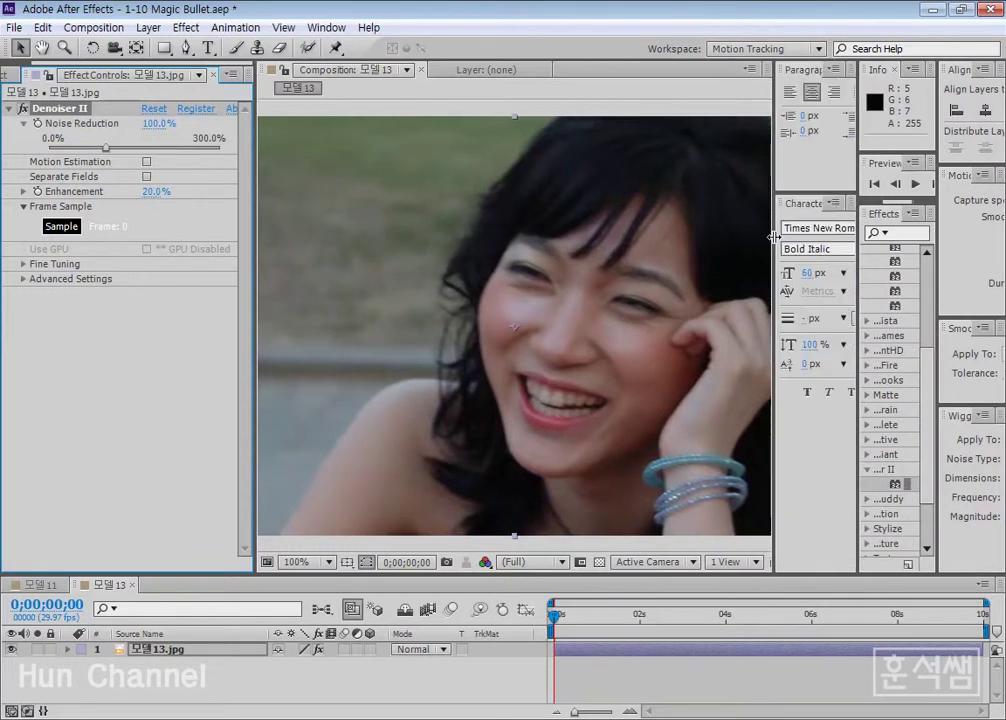
pyautogui.moveTo(940, 274); pyautogui.dragTo(975, 285)
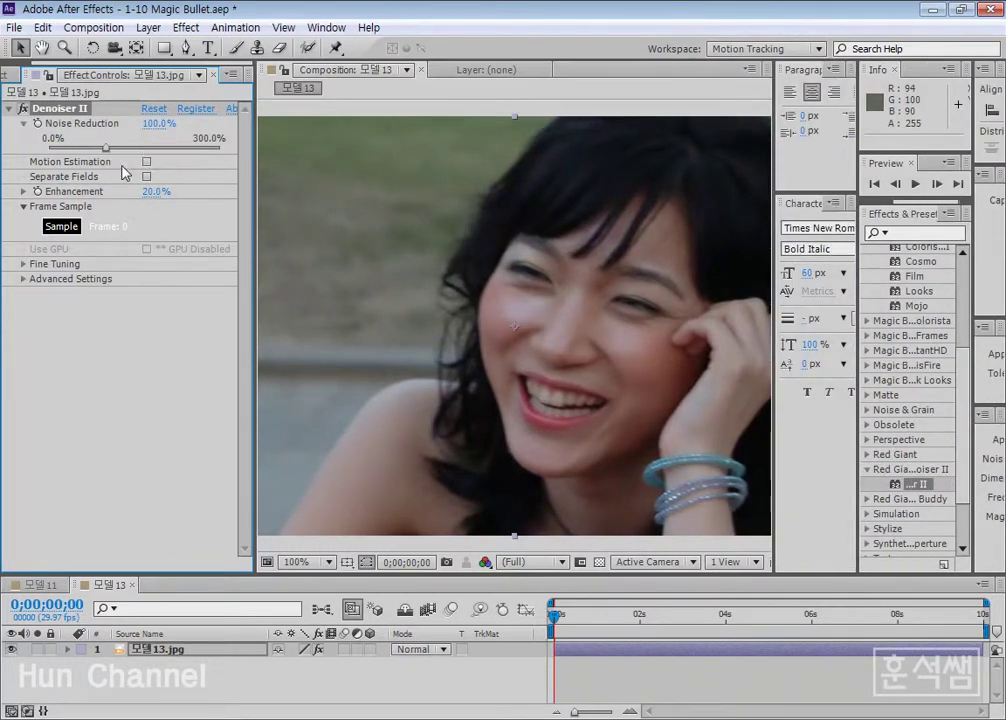
pyautogui.press('h')
pyautogui.moveTo(546, 298); pyautogui.dragTo(509, 293)
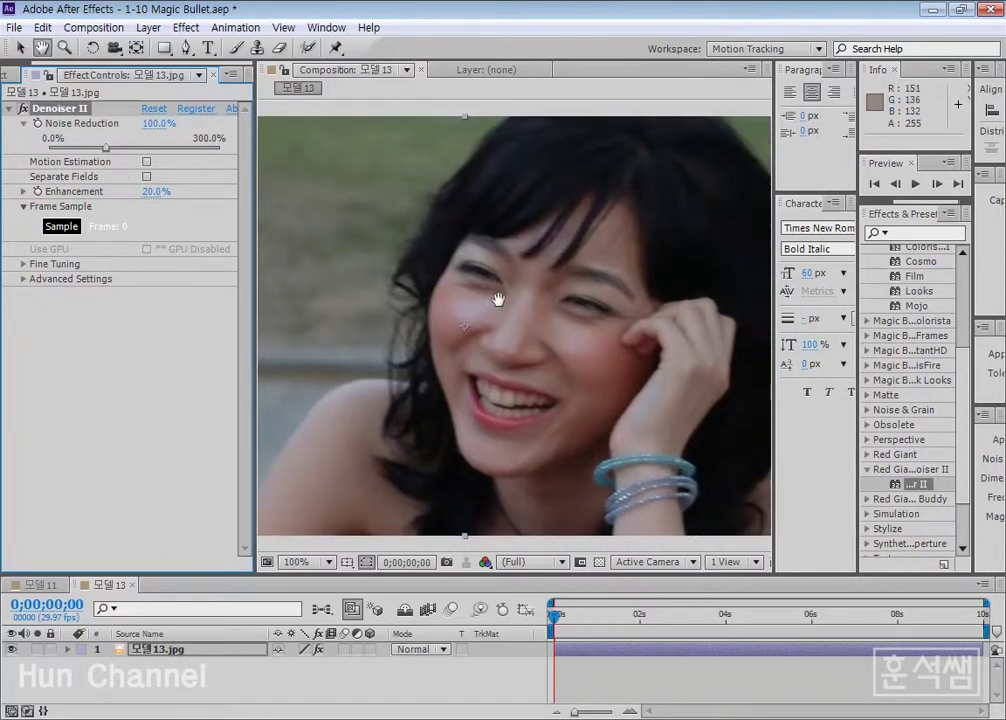
pyautogui.press('v')
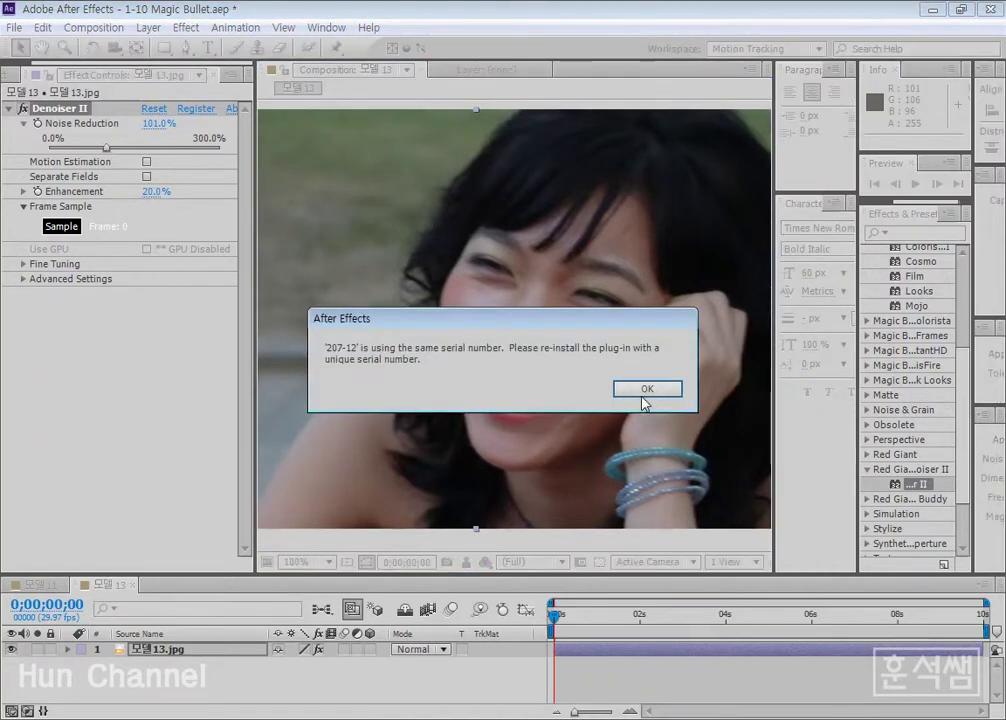
# Dismiss the serial-number warning and compare Noise Reduction strengths around 200% on a zoomed-in face.
pyautogui.click(645, 389)
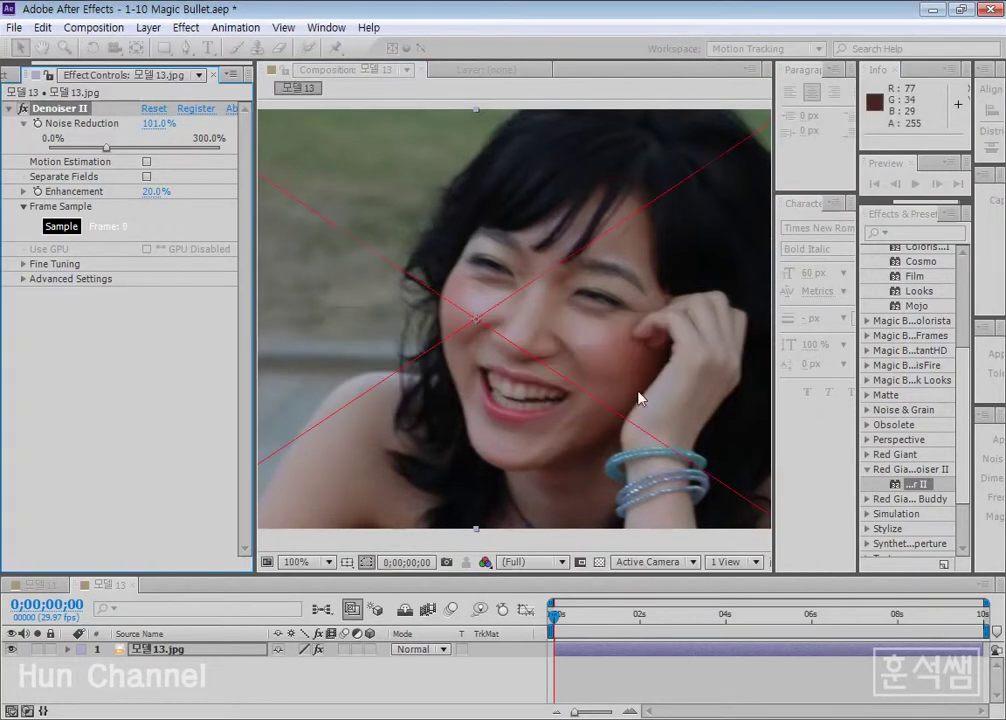
pyautogui.click(107, 150)
pyautogui.moveTo(107, 150)
pyautogui.mouseDown()
pyautogui.moveTo(70, 153)
pyautogui.moveTo(157, 164)
pyautogui.mouseUp()
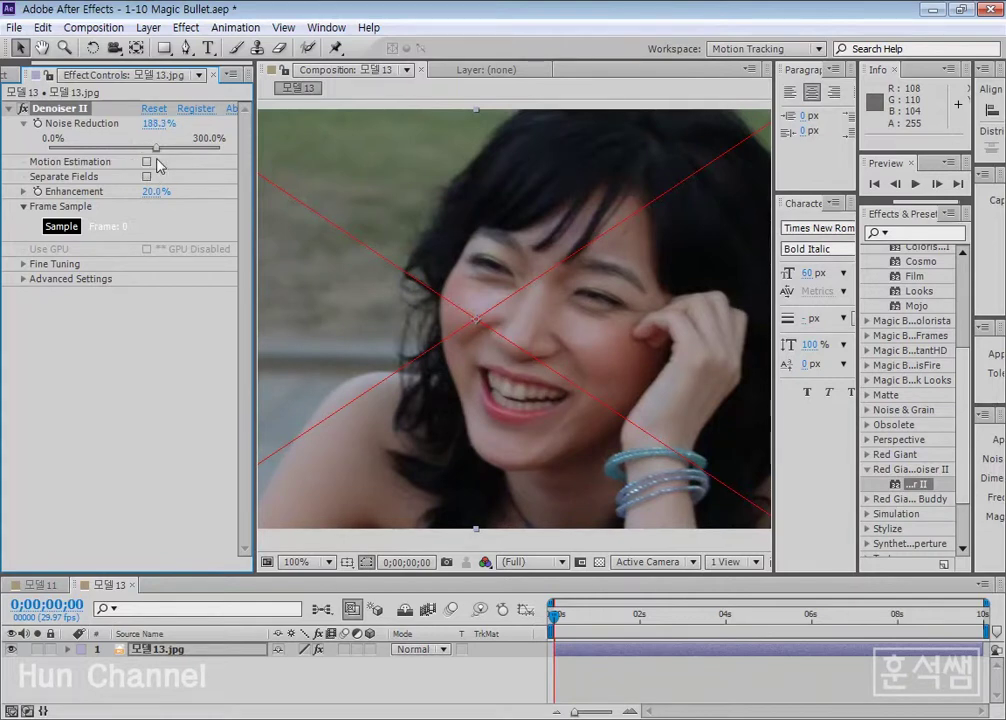
pyautogui.scroll(1, 699, 413)
pyautogui.moveTo(710, 386); pyautogui.dragTo(552, 317)
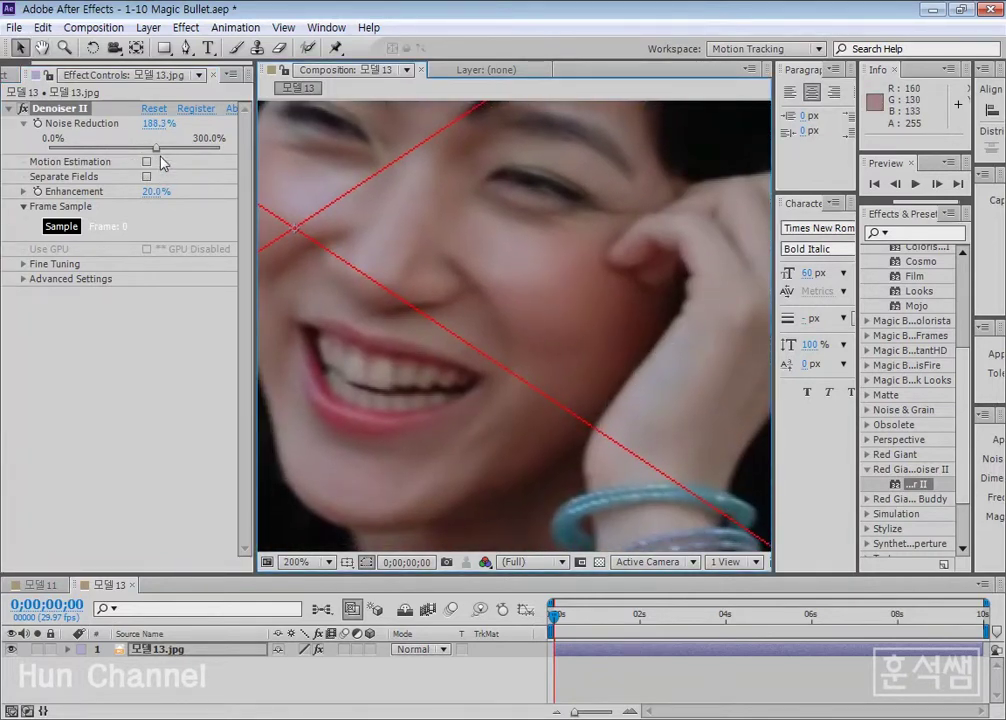
pyautogui.moveTo(156, 148)
pyautogui.mouseDown()
pyautogui.moveTo(85, 148)
pyautogui.moveTo(155, 158)
pyautogui.moveTo(144, 162)
pyautogui.moveTo(85, 157)
pyautogui.moveTo(176, 158)
pyautogui.mouseUp()
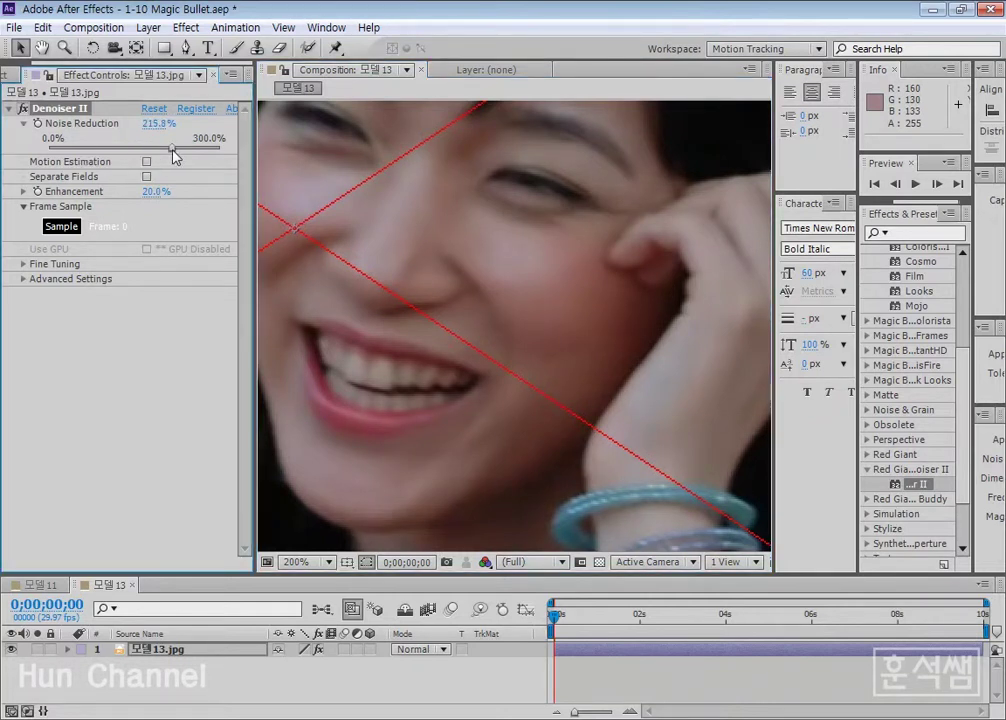
pyautogui.moveTo(172, 150); pyautogui.dragTo(149, 157)
pyautogui.moveTo(148, 157); pyautogui.dragTo(201, 157)
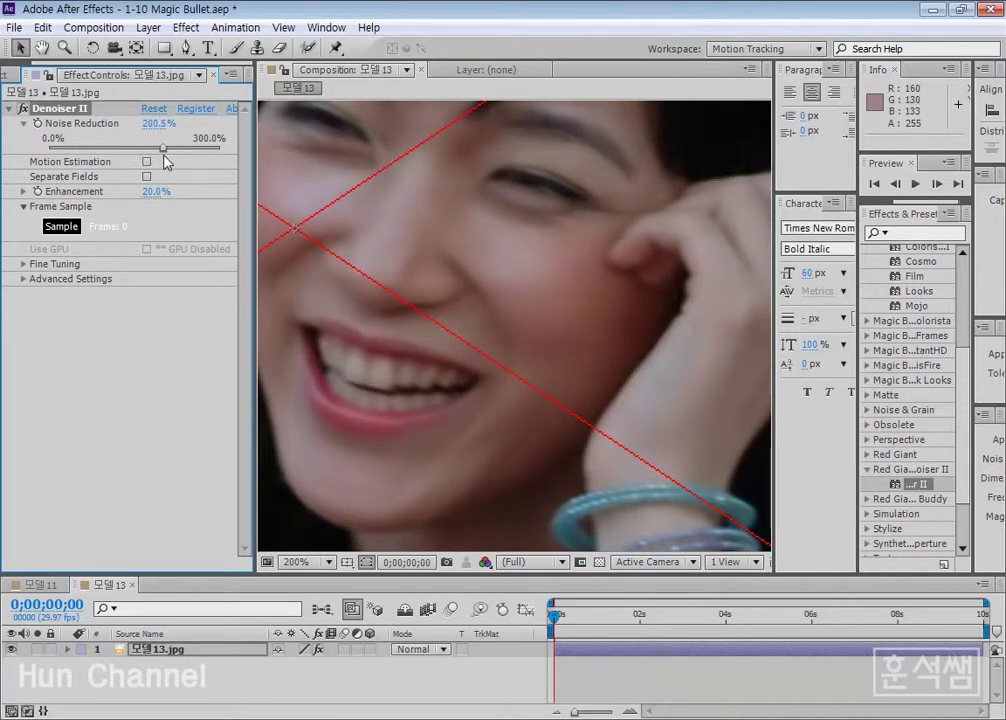
pyautogui.scroll(-1, 500, 407)
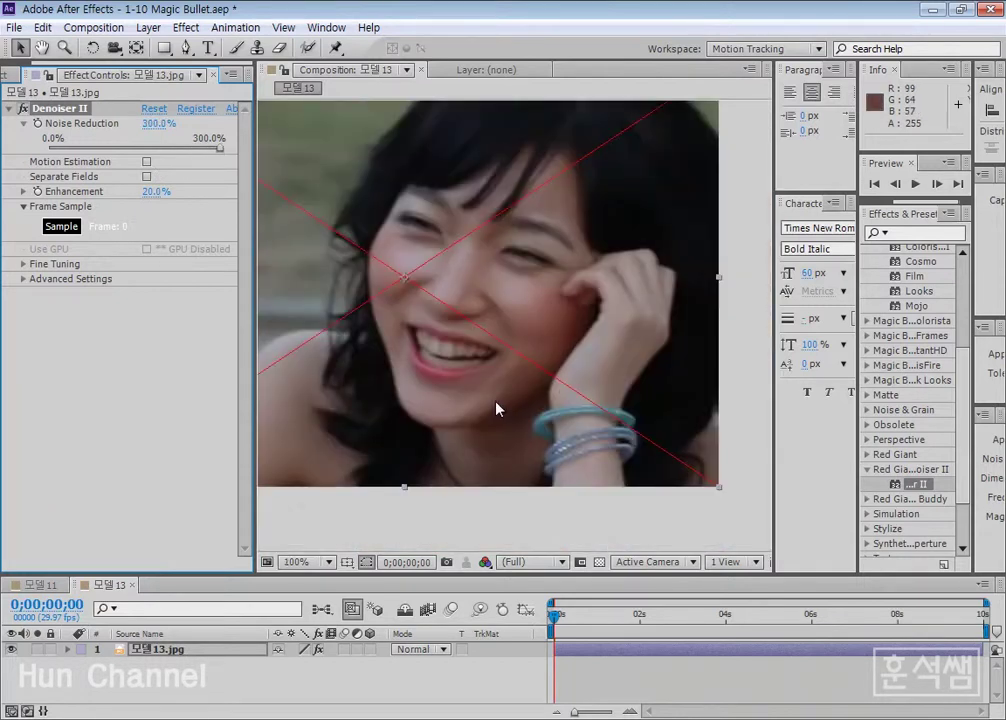
pyautogui.moveTo(220, 148); pyautogui.dragTo(141, 149)
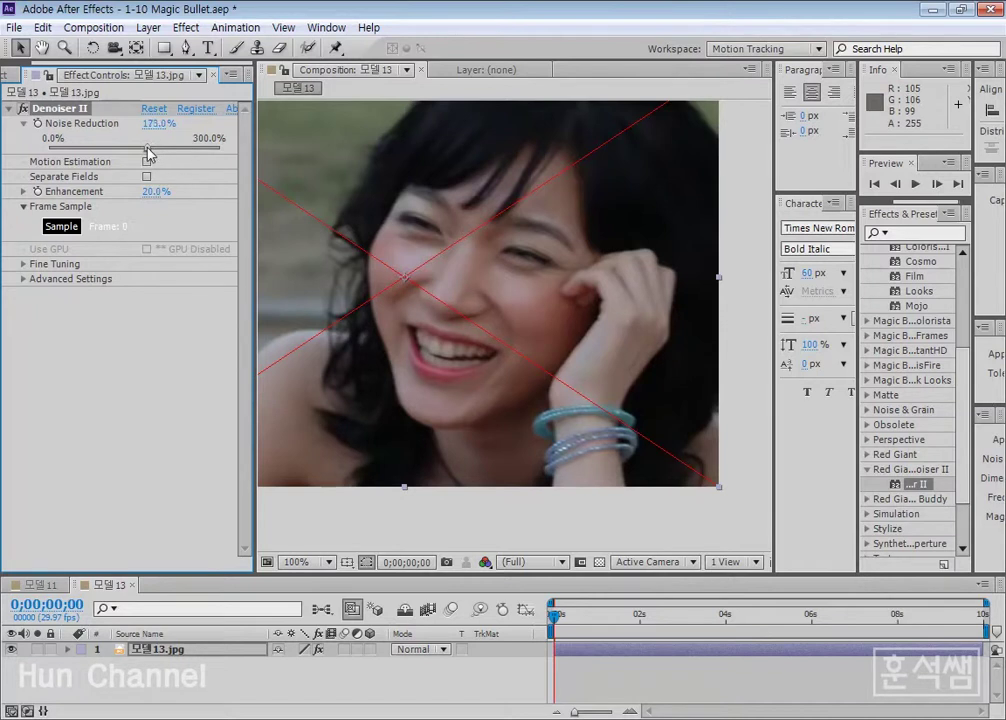
# Set Denoiser II's Noise Reduction to exactly 160%.
pyautogui.click(155, 124)
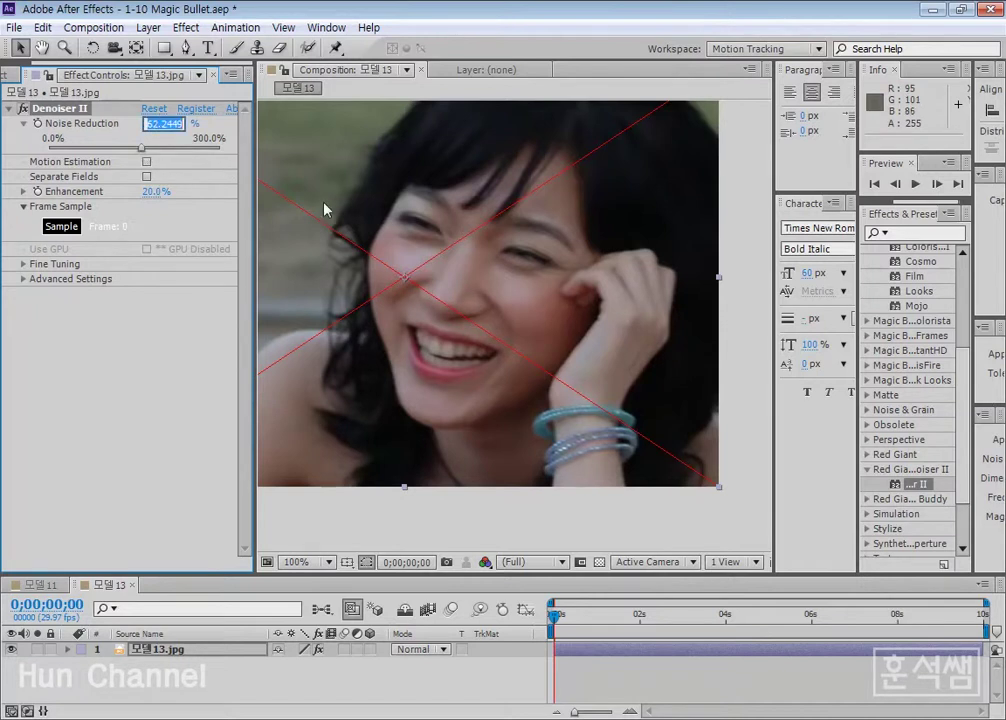
pyautogui.write('160')
pyautogui.press('Return')
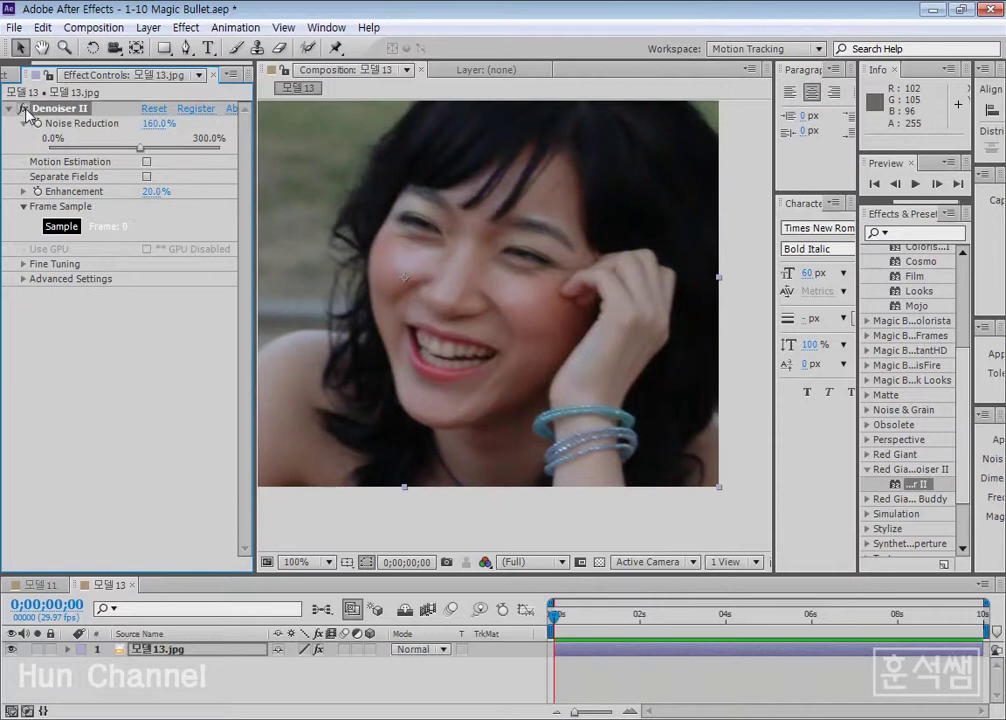
# Return to the whole-image view, re-center the portrait, and widen the viewer and effects column.
pyautogui.scroll(1, 490, 325)
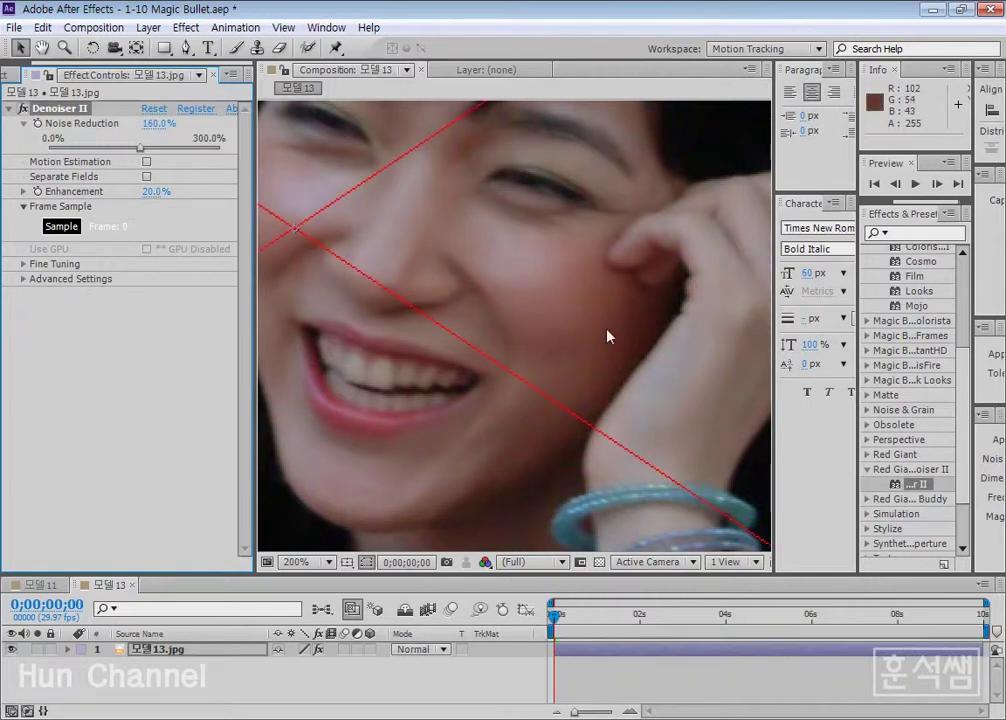
pyautogui.press(',')
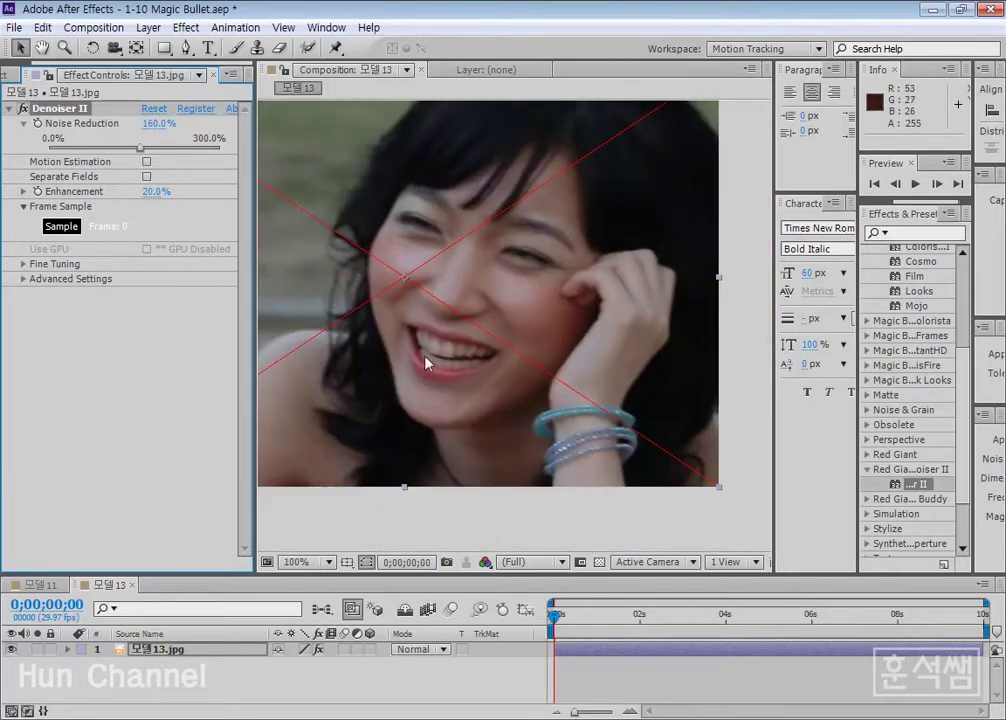
pyautogui.moveTo(256, 337); pyautogui.dragTo(188, 337)
pyautogui.press('h')
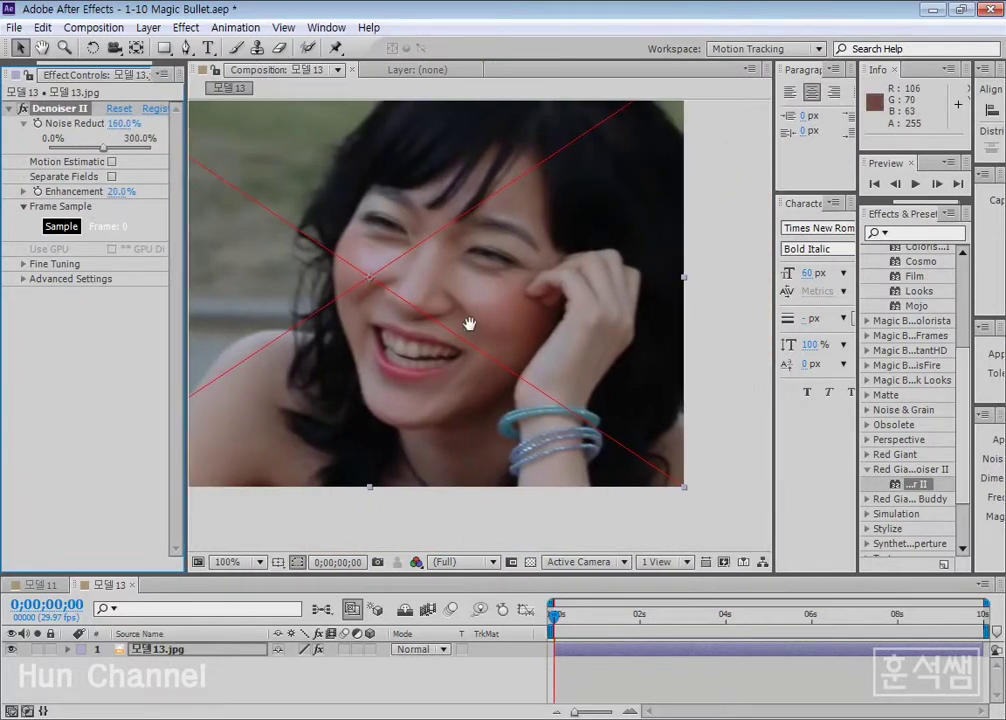
pyautogui.moveTo(467, 325); pyautogui.dragTo(532, 355)
pyautogui.press('v')
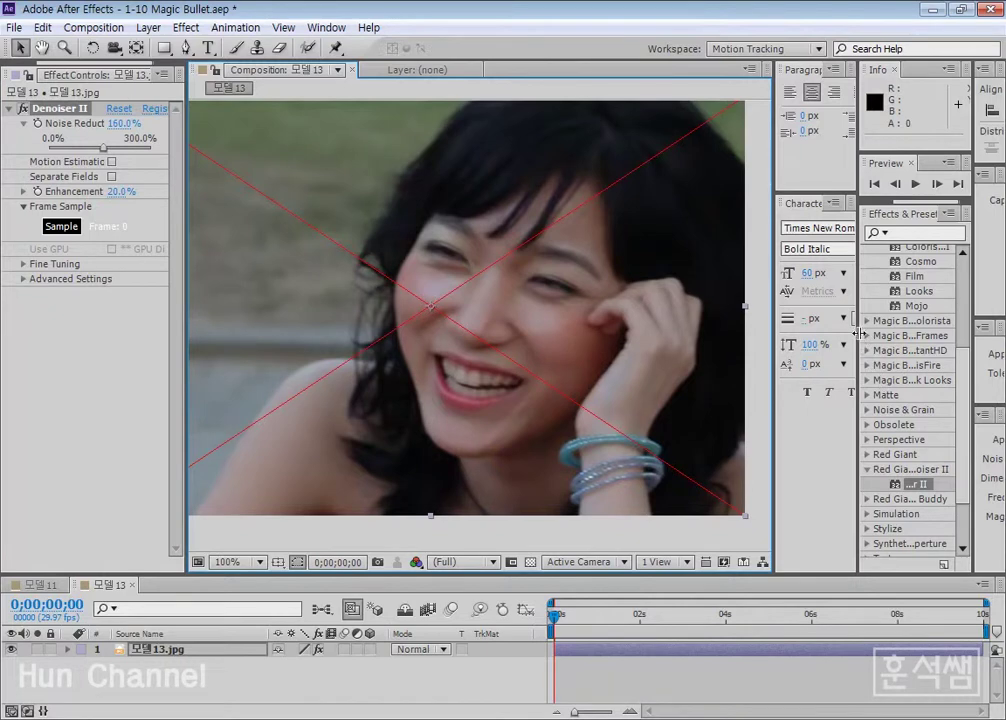
pyautogui.moveTo(858, 339); pyautogui.dragTo(781, 339)
pyautogui.scroll(-1, 887, 355)
# Apply Magic Bullet Cosmo to the portrait layer and widen Effect Controls to show full names.
pyautogui.scroll(-1, 887, 355)
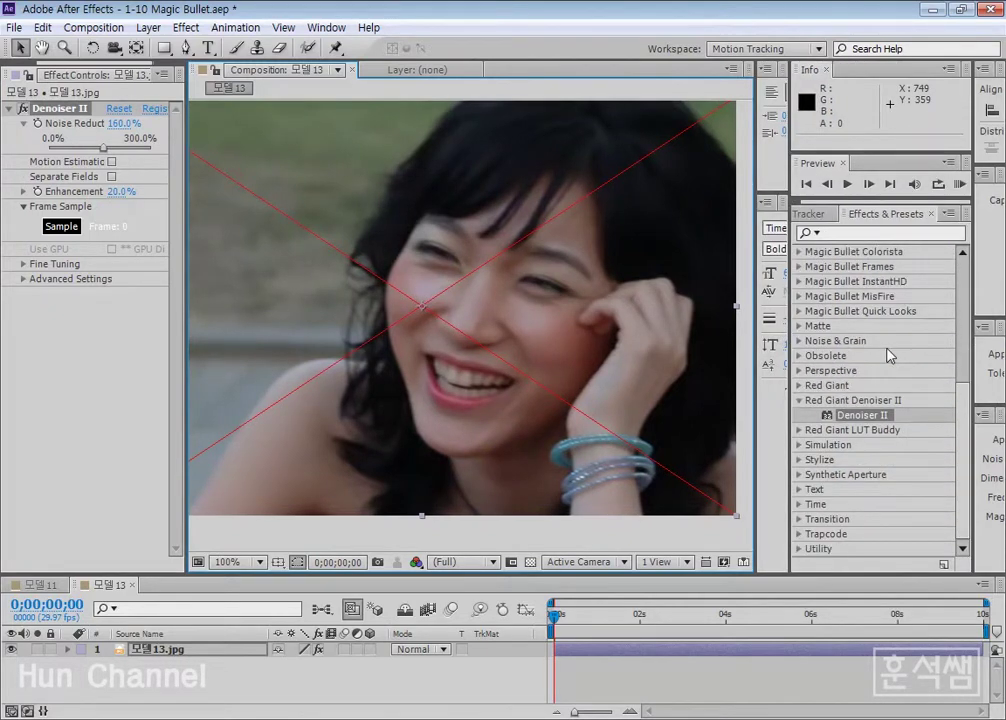
pyautogui.scroll(2, 889, 355)
pyautogui.scroll(1, 889, 352)
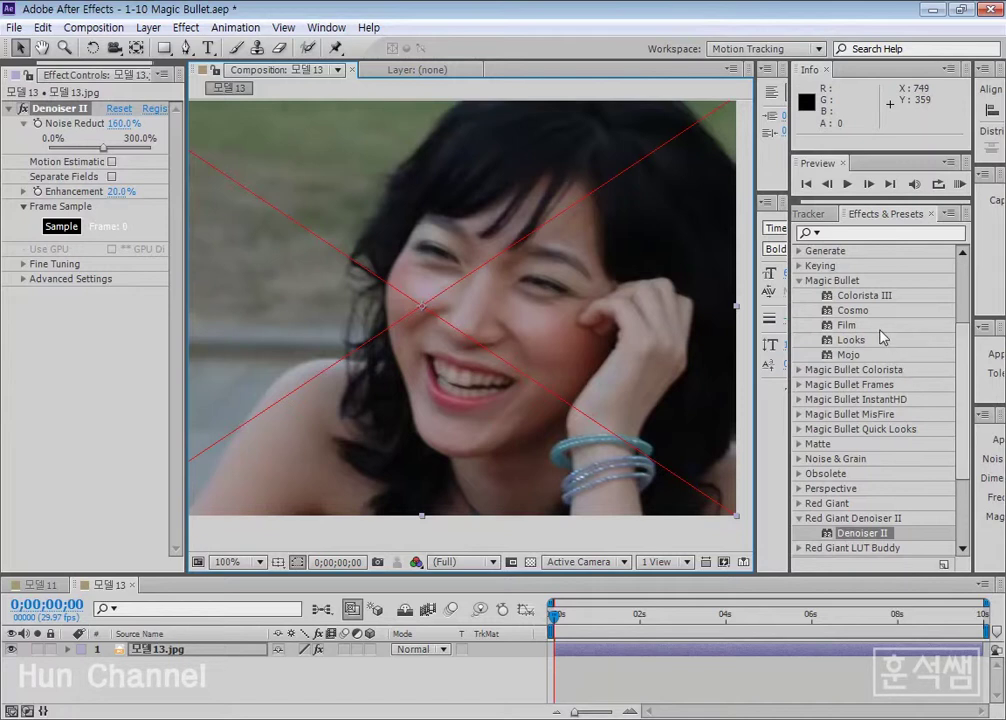
pyautogui.moveTo(853, 310); pyautogui.dragTo(628, 328)
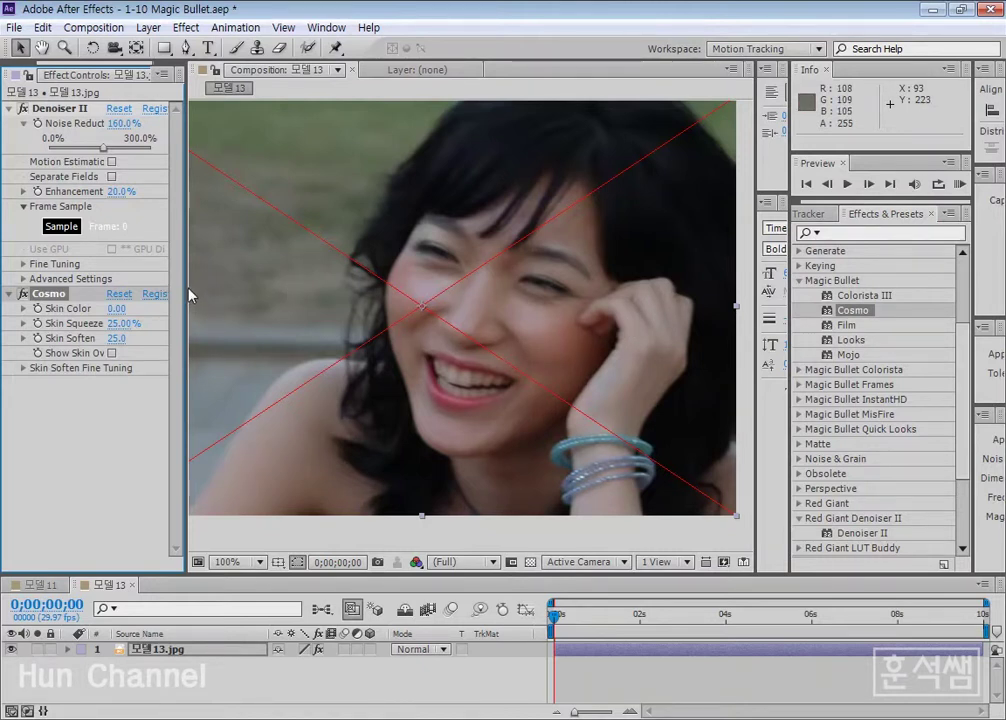
pyautogui.moveTo(188, 297); pyautogui.dragTo(252, 292)
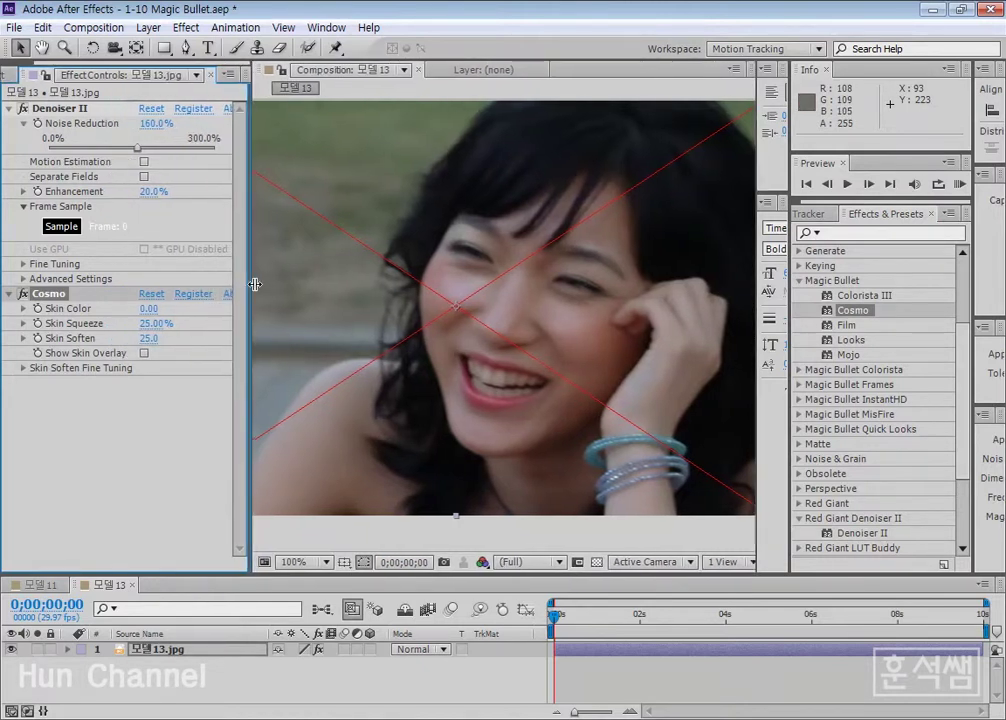
# Set Cosmo's Skin Color to 10.
pyautogui.click(24, 309)
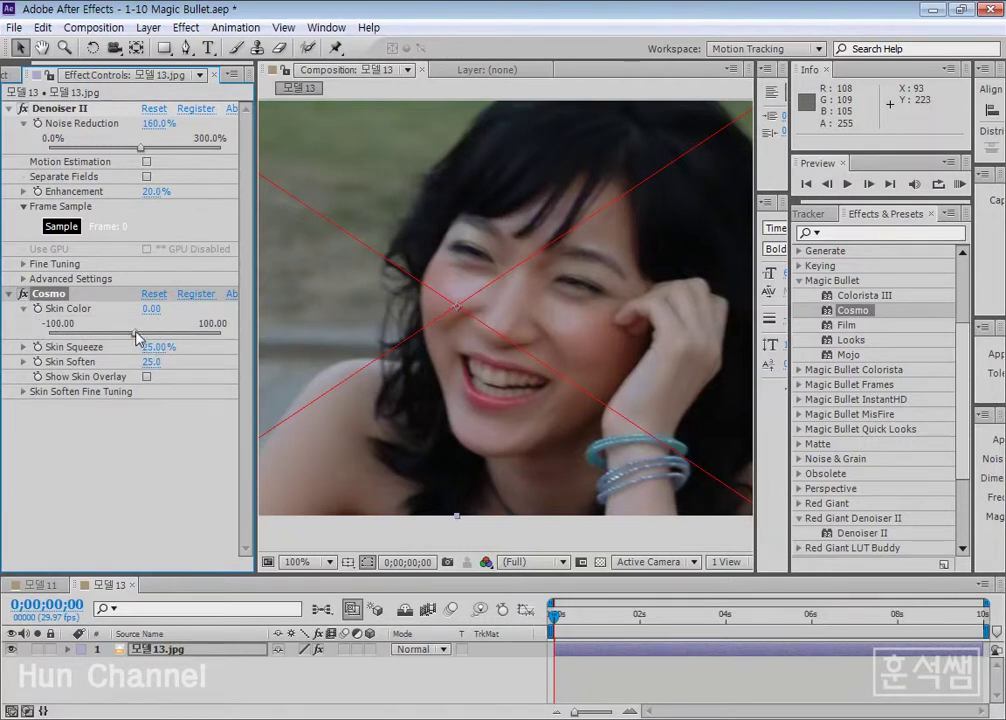
pyautogui.moveTo(136, 334); pyautogui.dragTo(143, 336)
pyautogui.click(155, 310)
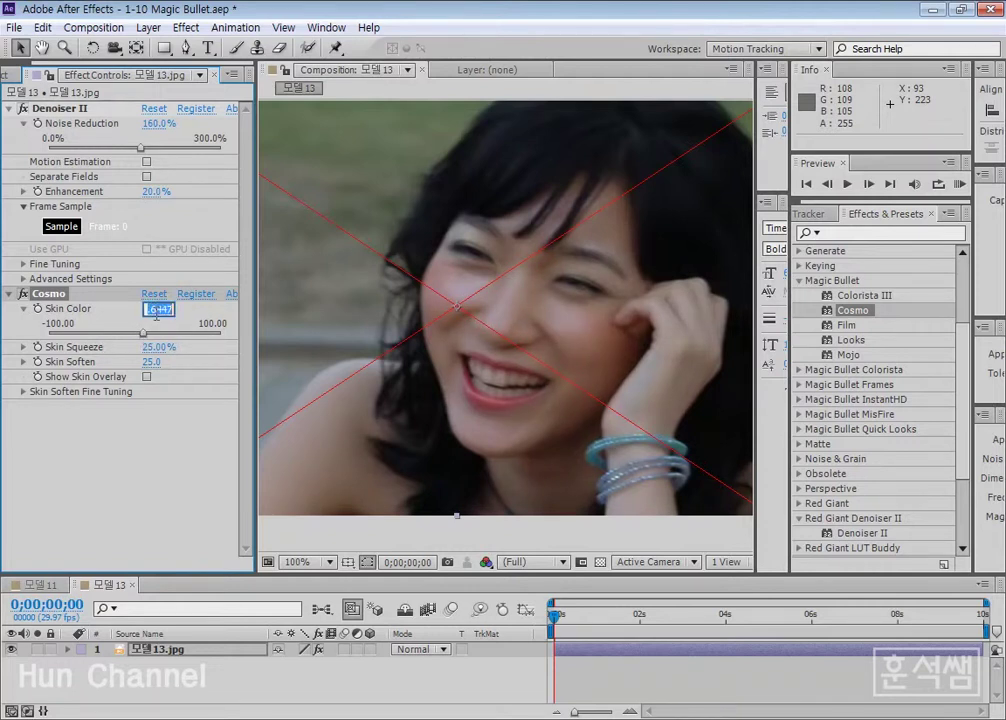
pyautogui.write('10')
pyautogui.press('Return')
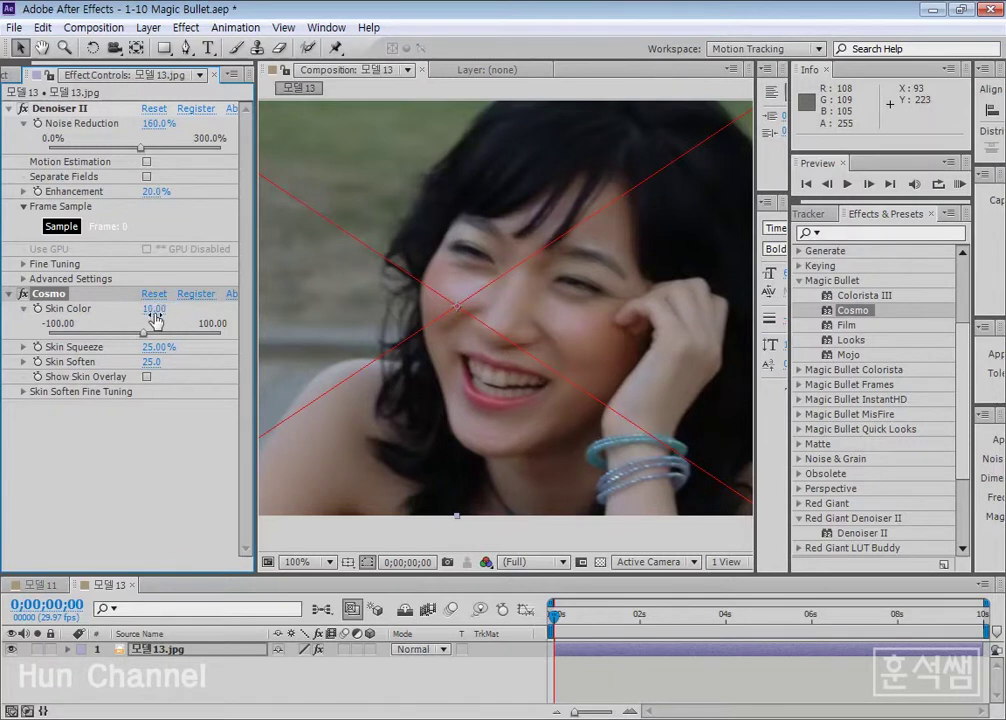
# Set Cosmo's Skin Squeeze to 30%.
pyautogui.click(25, 347)
pyautogui.click(24, 385)
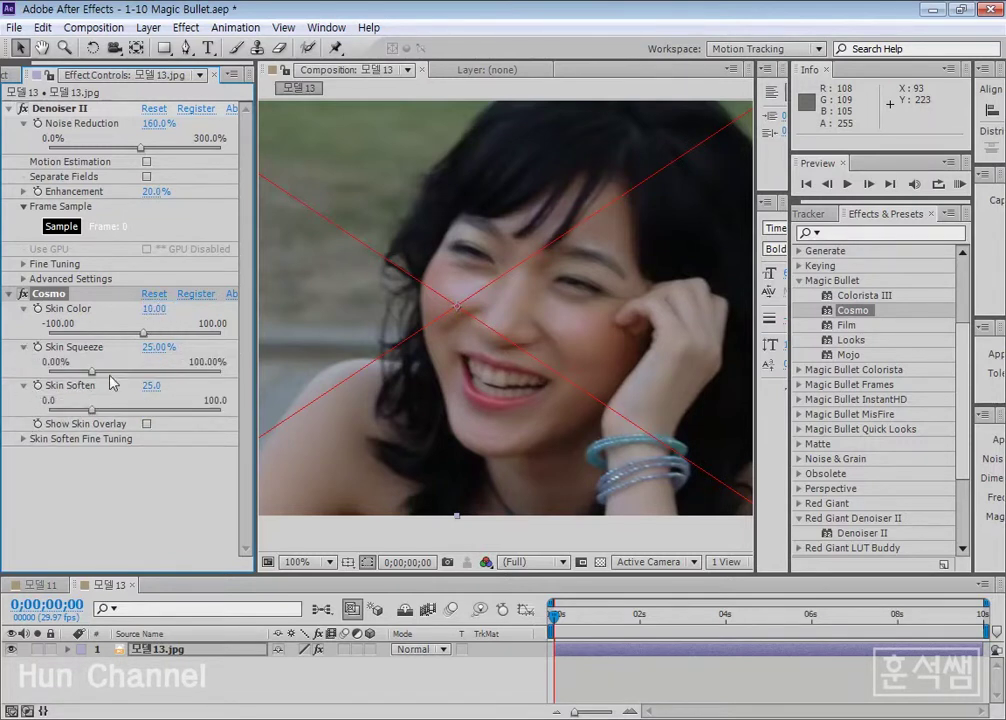
pyautogui.moveTo(91, 372); pyautogui.dragTo(97, 373)
pyautogui.click(158, 347)
pyautogui.write('30')
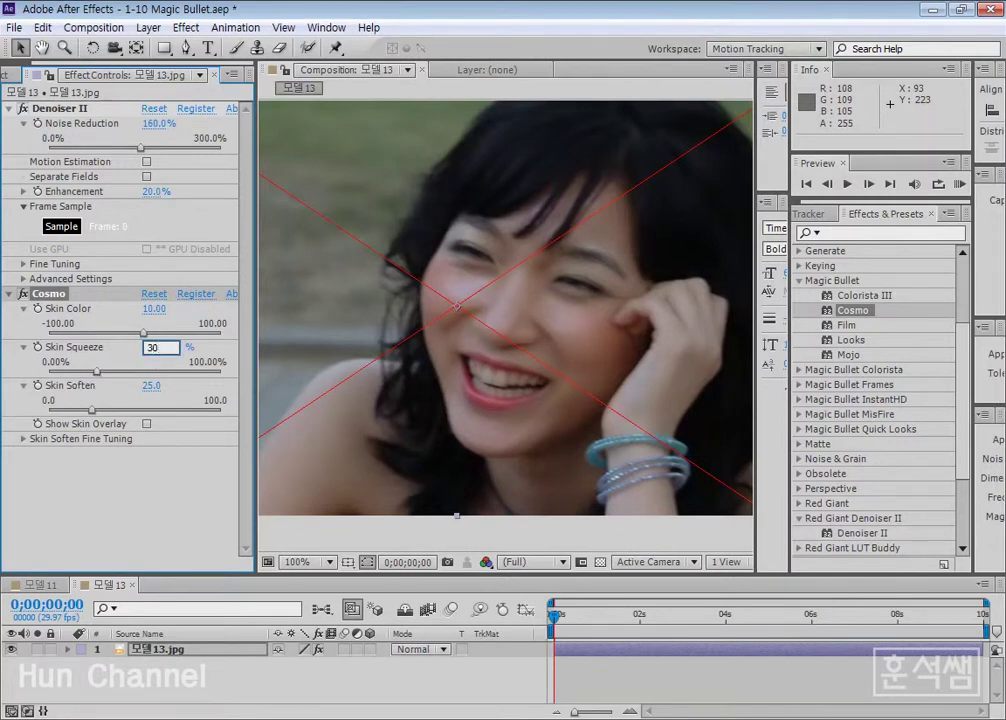
pyautogui.press('Return')
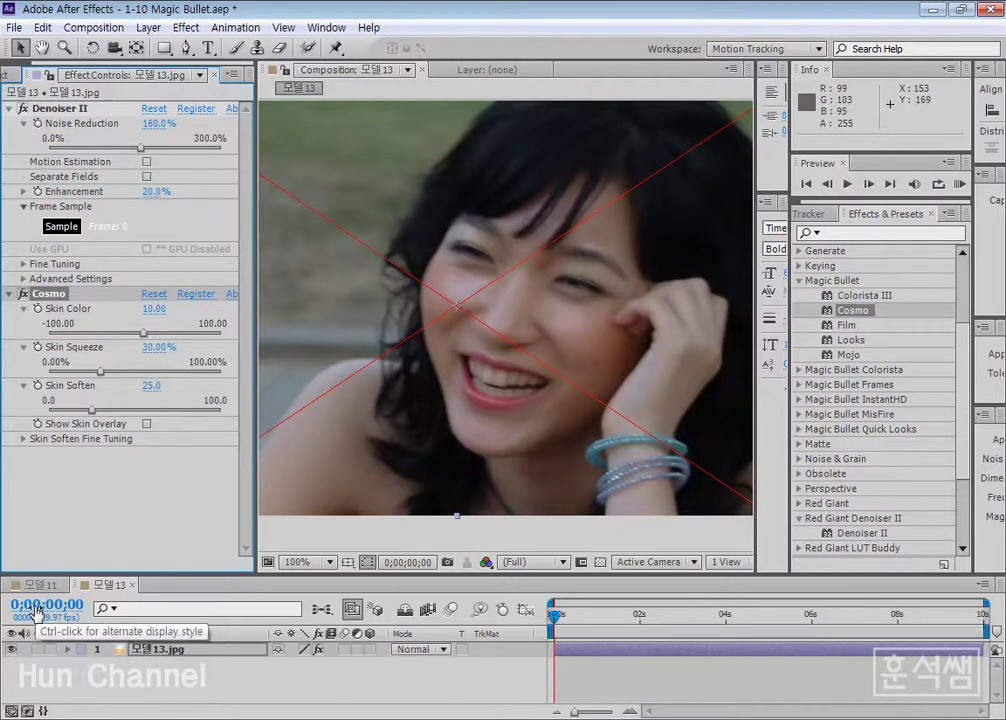
# Toggle the layer's effects off and back on to compare, then save the project.
pyautogui.click(319, 650)
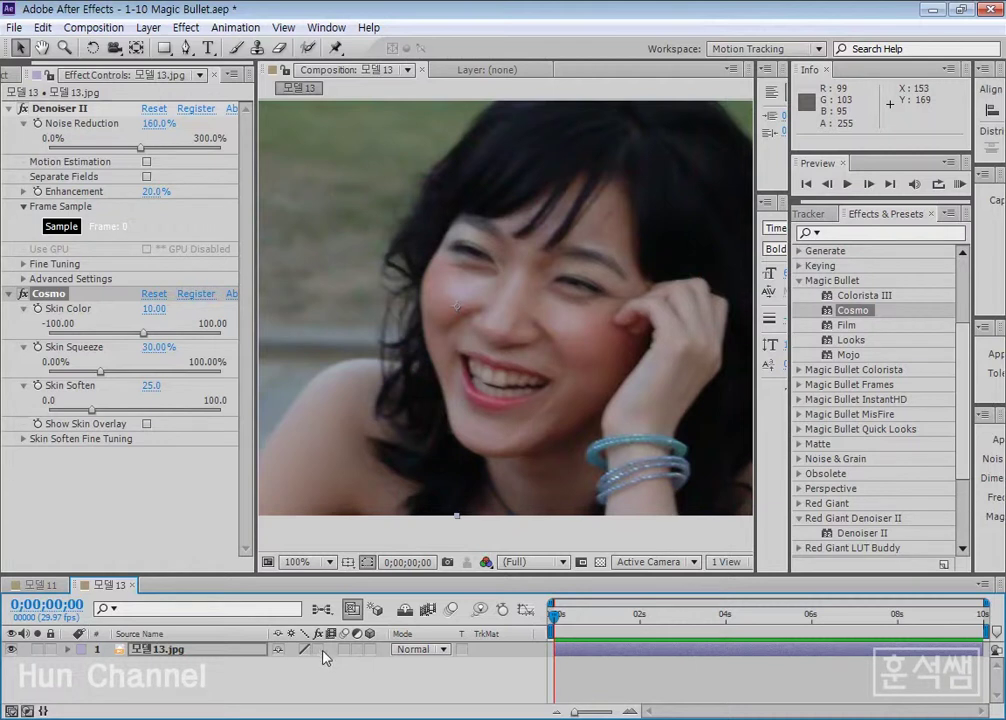
pyautogui.click(320, 651)
pyautogui.click(322, 650)
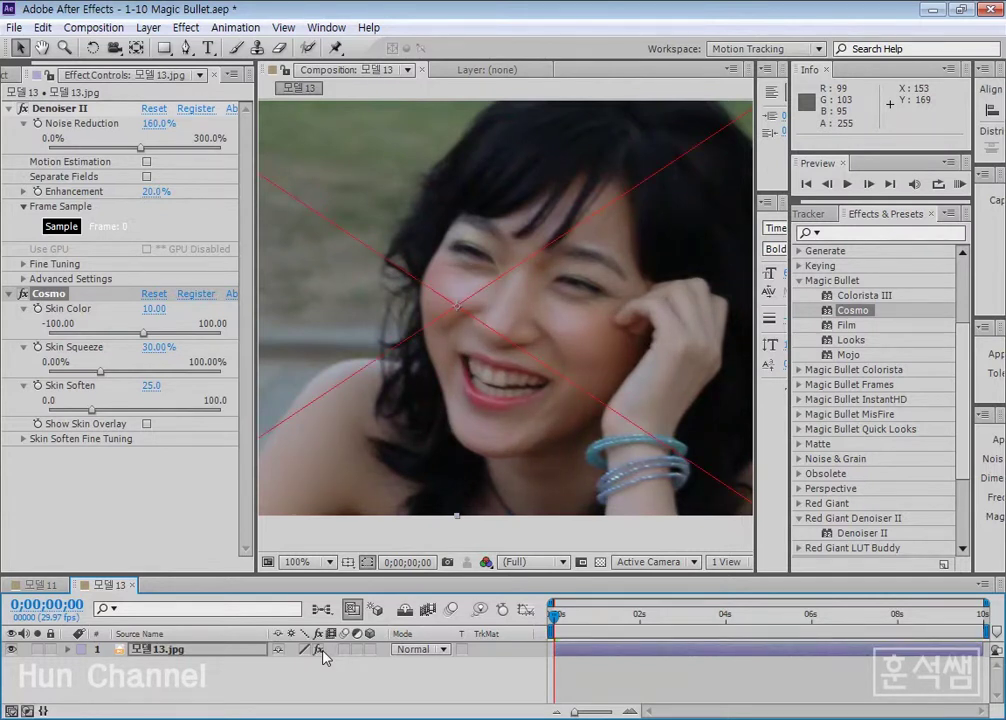
pyautogui.hotkey('ctrl', 's')
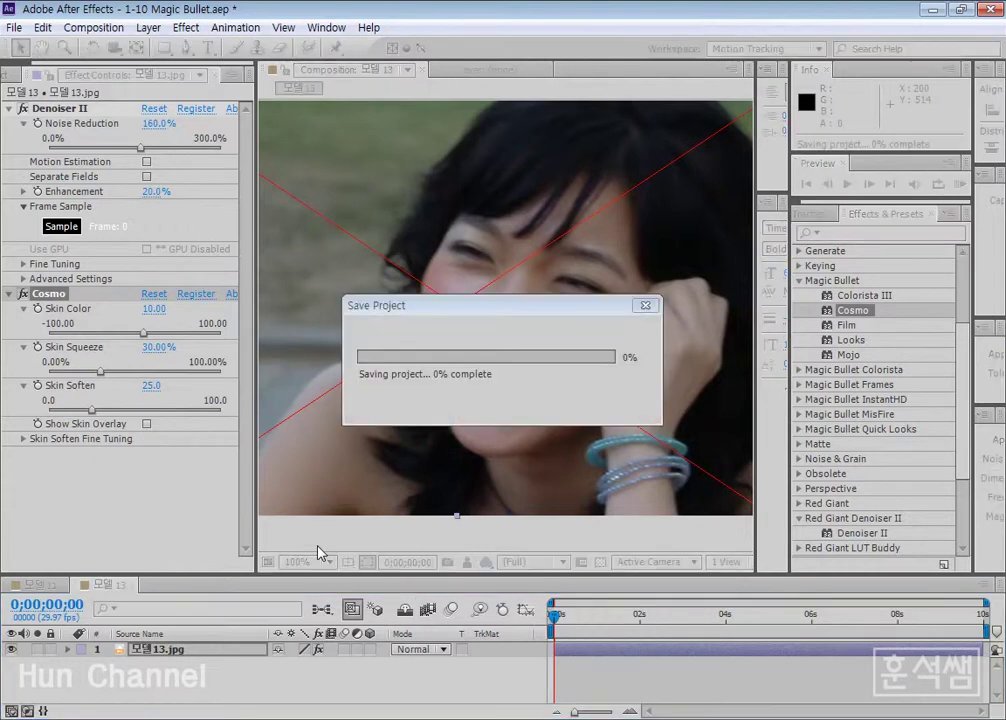
# Select Denoiser II in the Effects & Presets list.
pyautogui.scroll(-1, 882, 532)
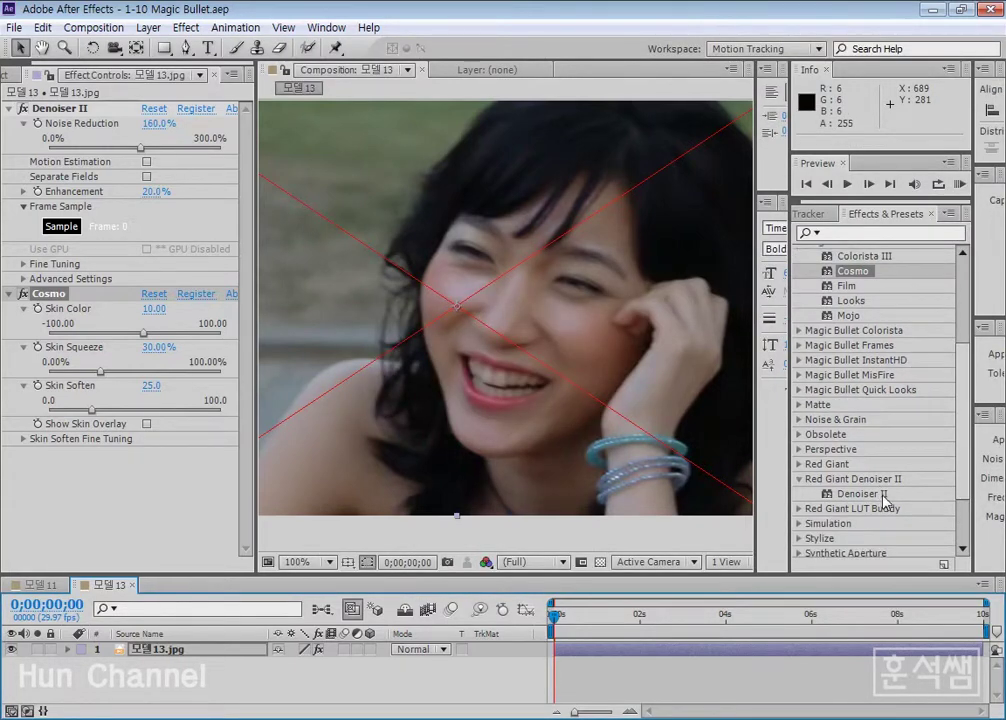
pyautogui.click(862, 494)
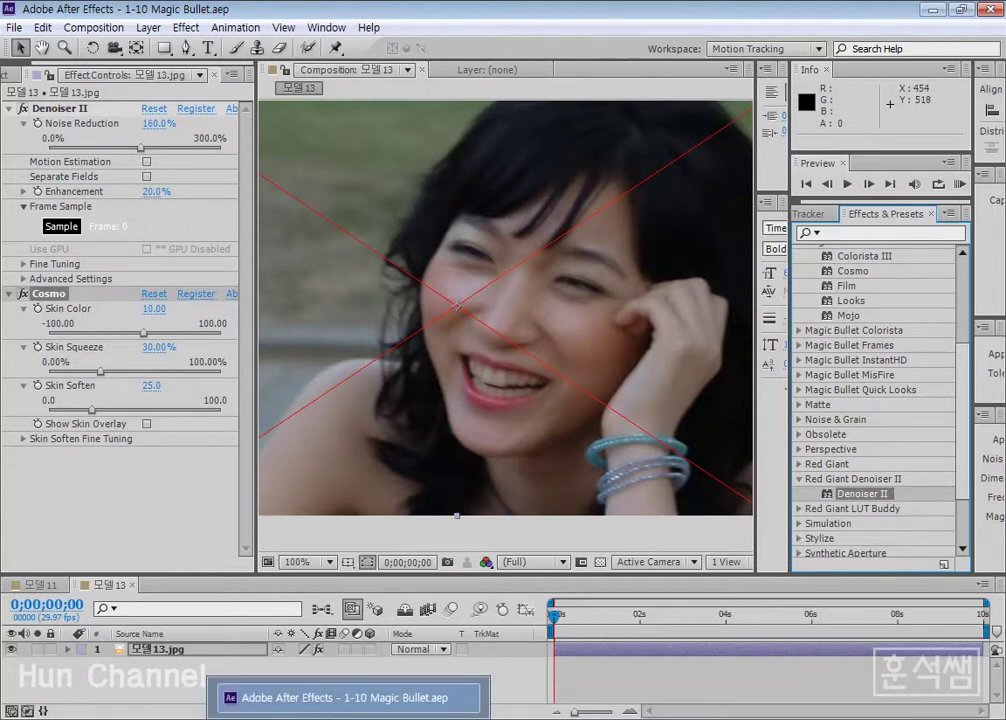
pyautogui.moveTo(290, 718)
pyautogui.moveTo(150, 718)
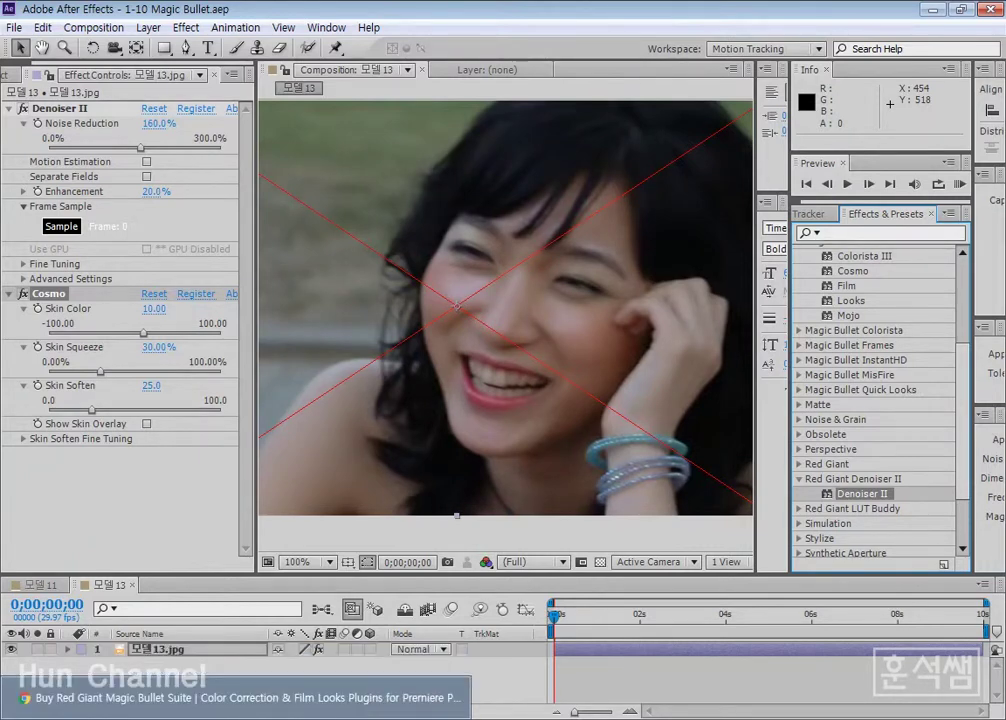